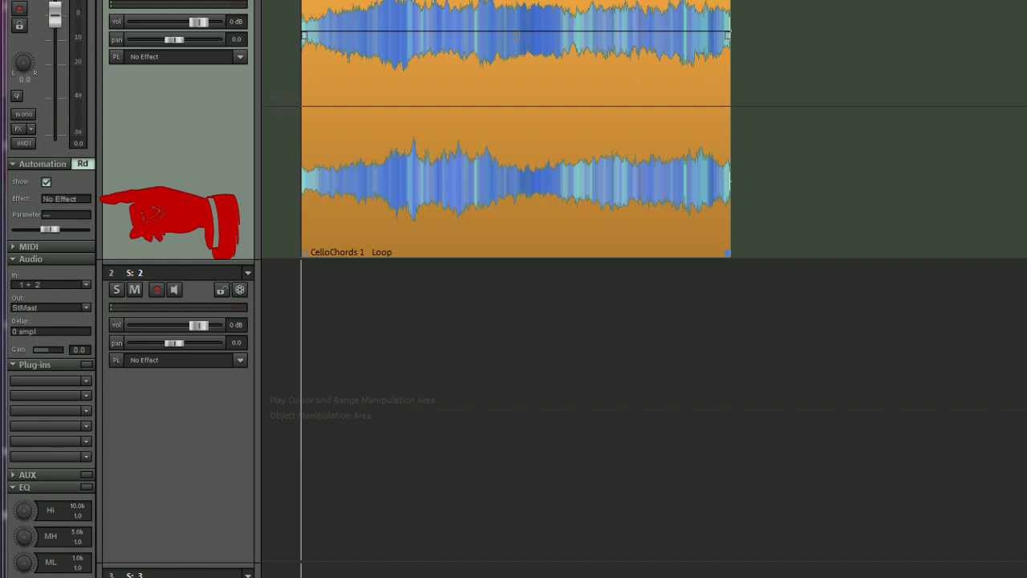
Deselect the CelloChords clip and toggle track 1's automation off and back on
click(207, 153)
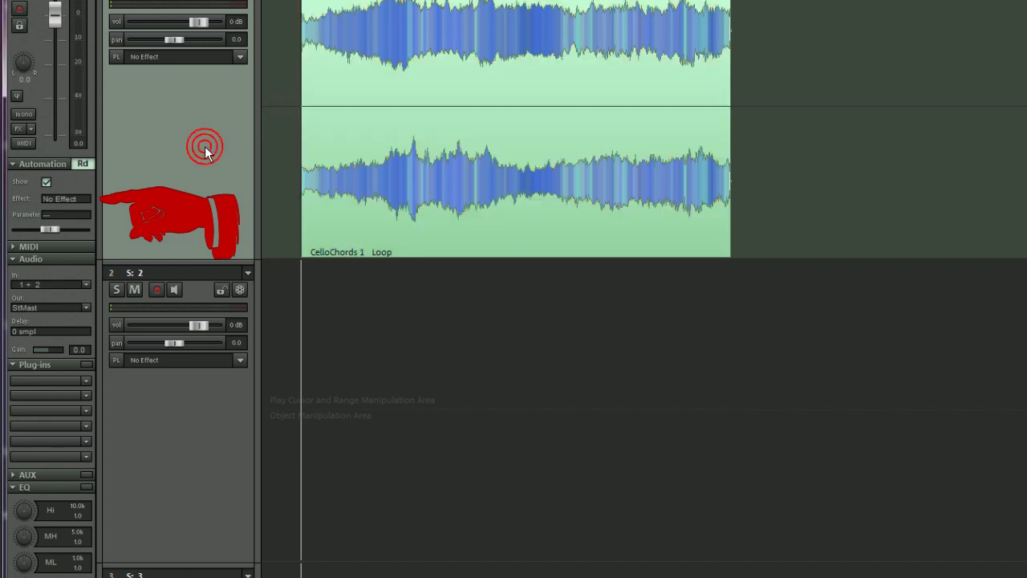
click(48, 184)
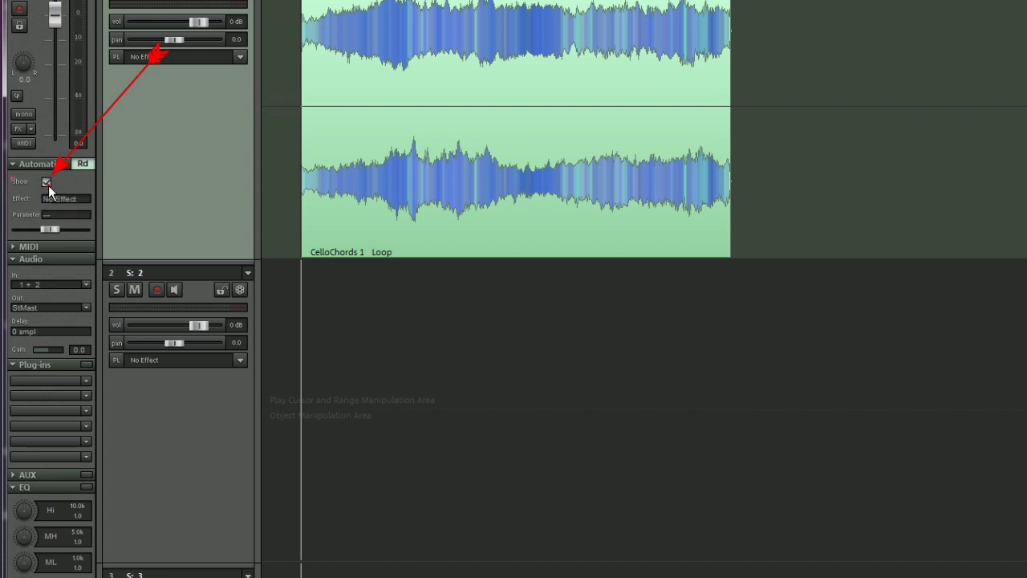
click(48, 184)
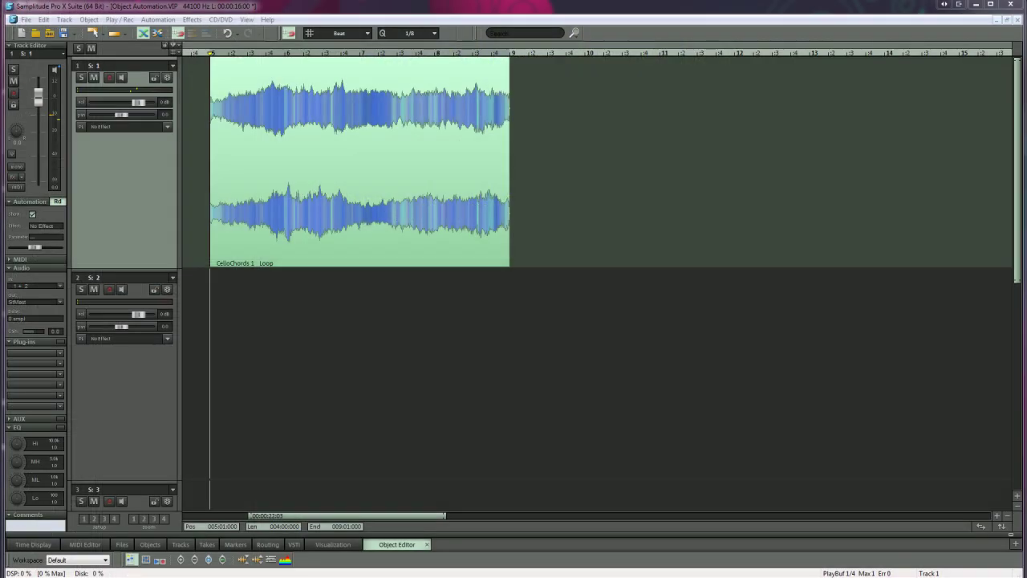
Open the Object Editor for CelloChords 1 and drag it out of the bottom dock
click(311, 250)
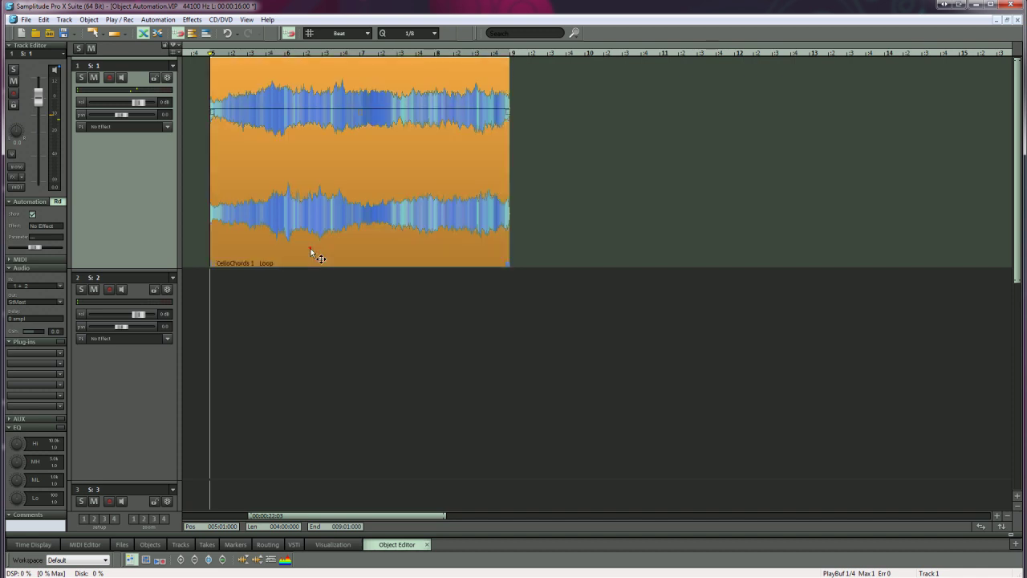
double_click(311, 251)
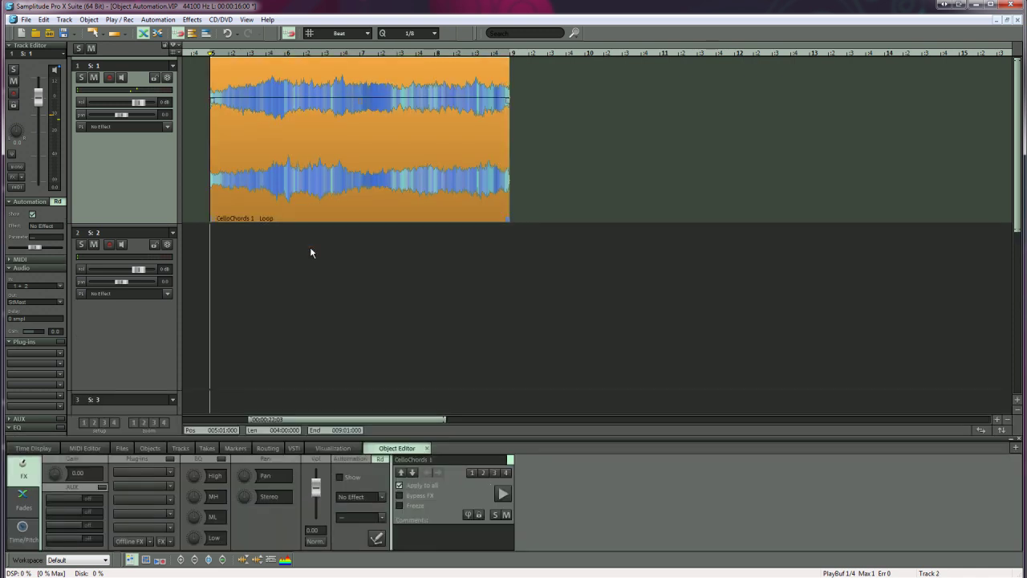
right_click(313, 150)
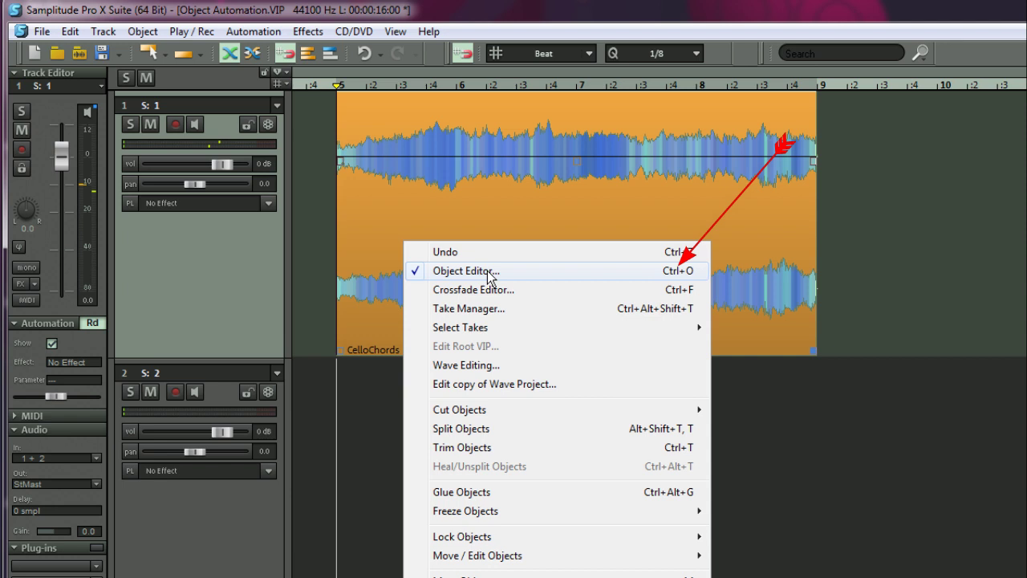
key(Escape)
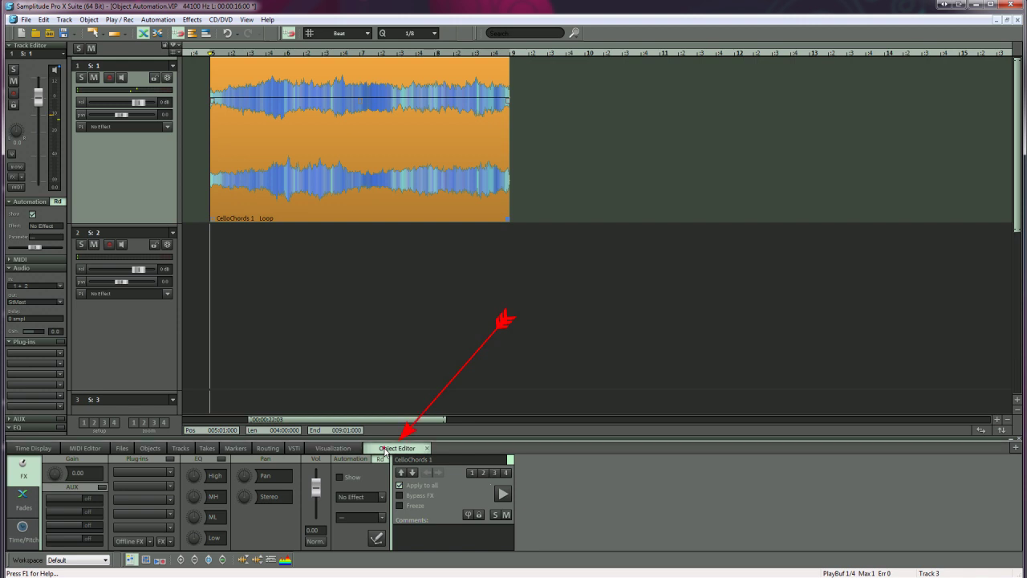
drag(384, 450, 507, 51)
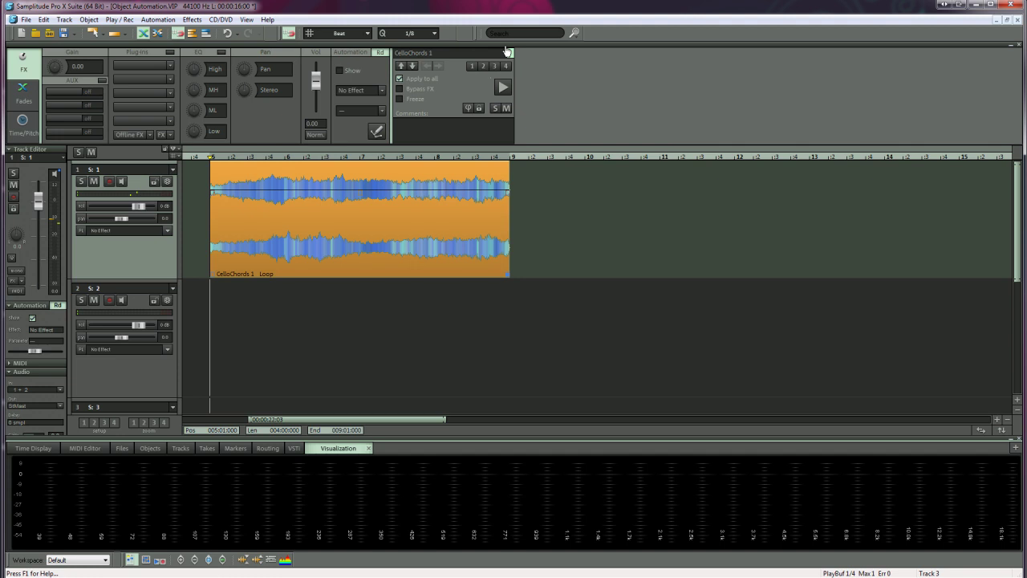
Collapse the Visualization dock and insert VST FX > x64 > Camel > CamelSpace on the object
click(338, 449)
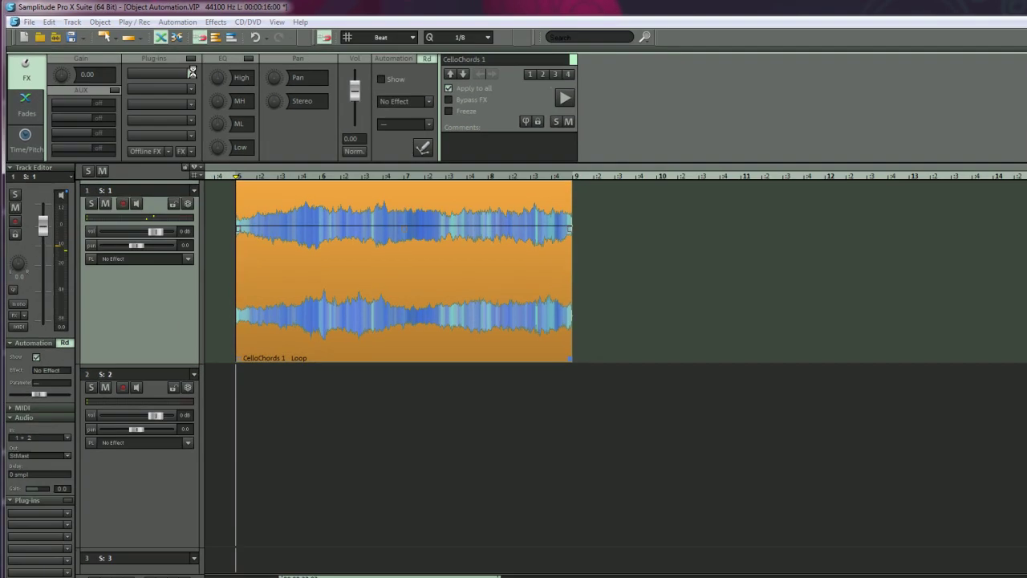
click(191, 73)
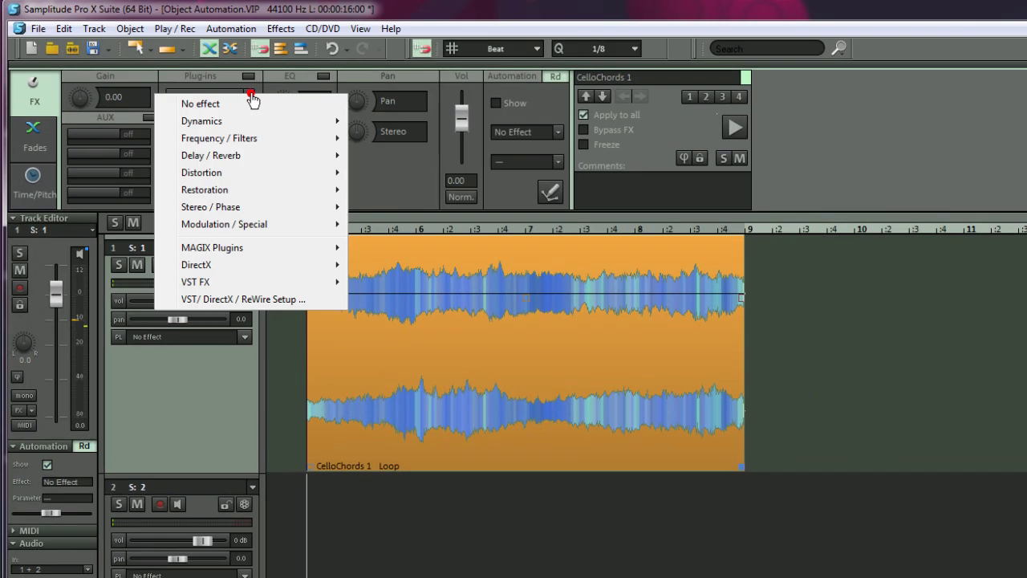
mouse_move(276, 289)
mouse_move(367, 303)
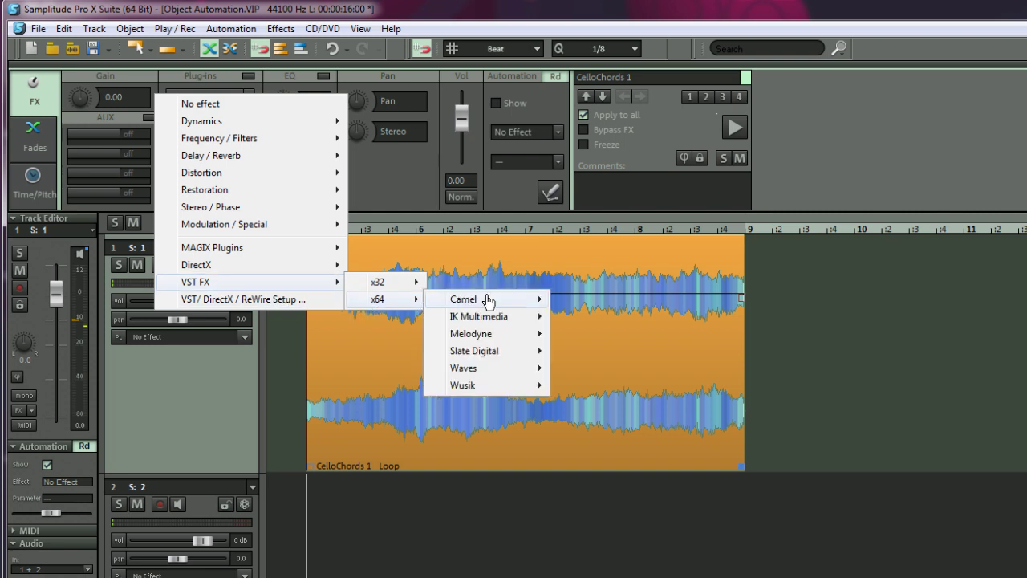
mouse_move(488, 300)
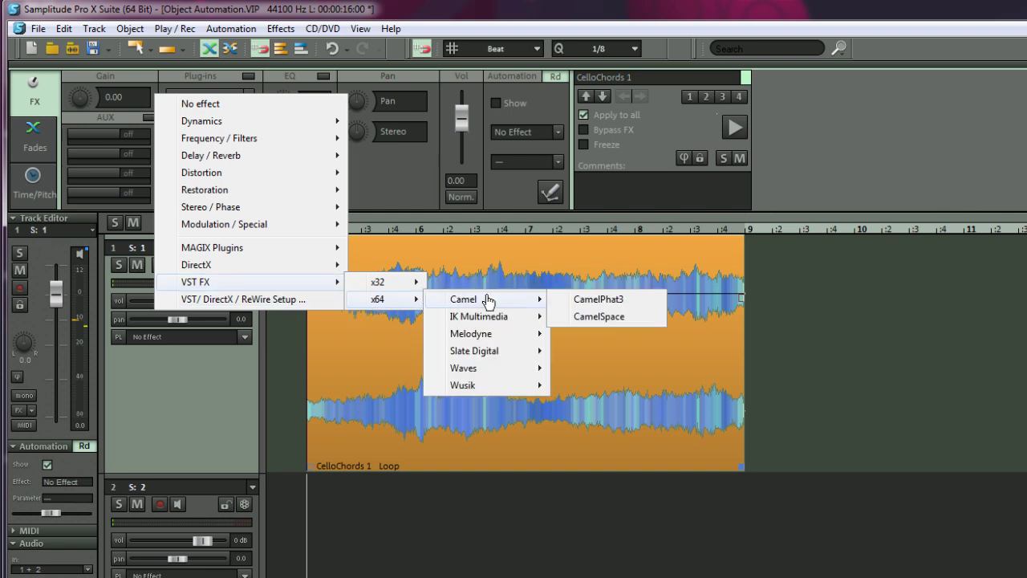
click(610, 318)
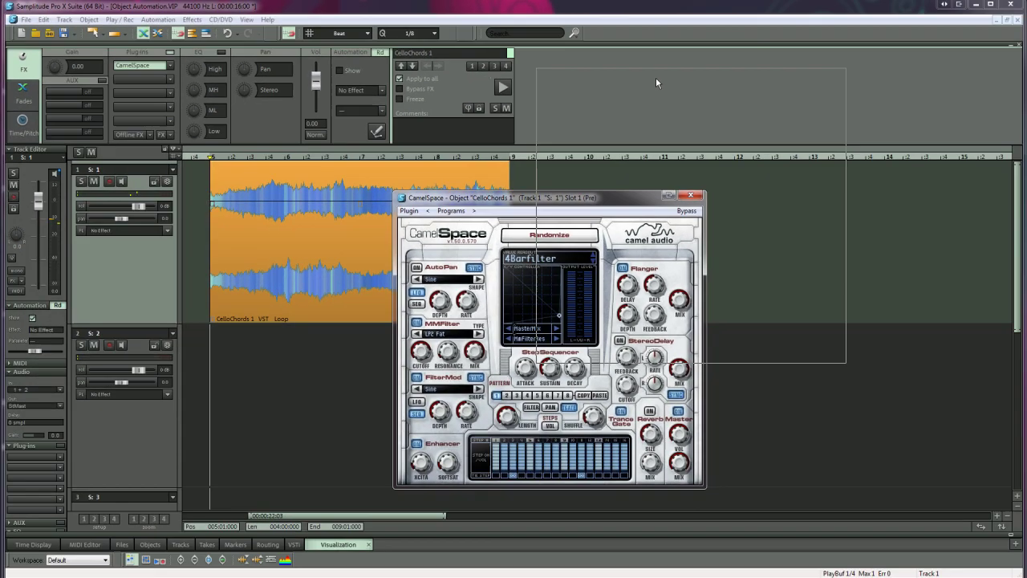
drag(656, 78, 646, 62)
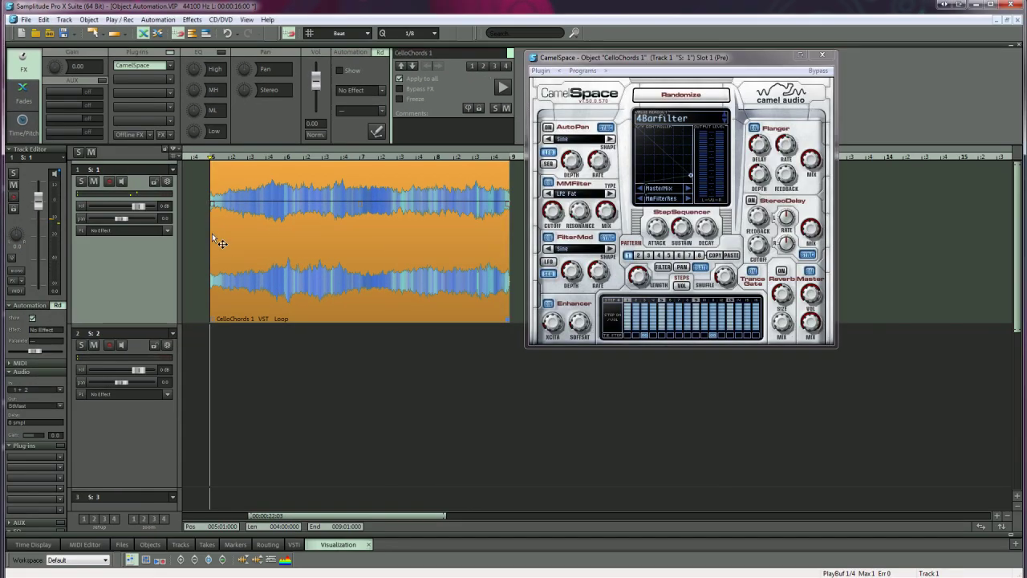
Play the clip with CamelSpace bypassed, then again with the effect re-enabled
click(135, 71)
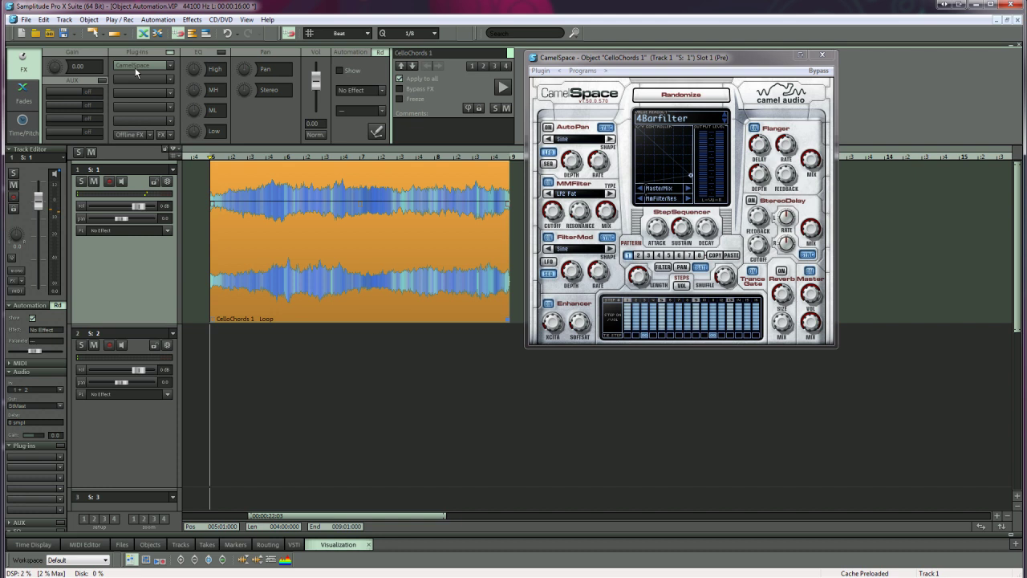
key(space)
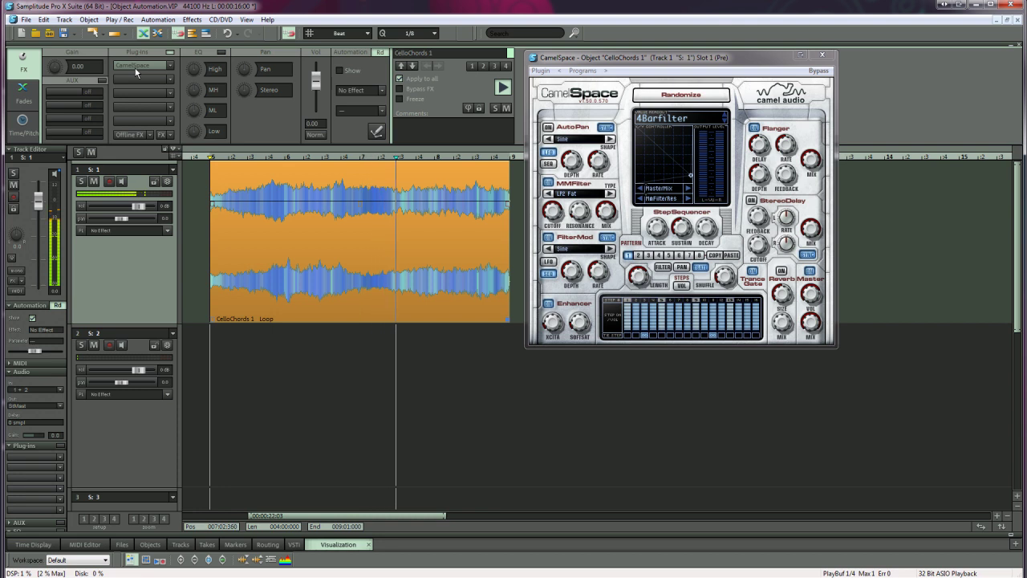
key(space)
click(136, 69)
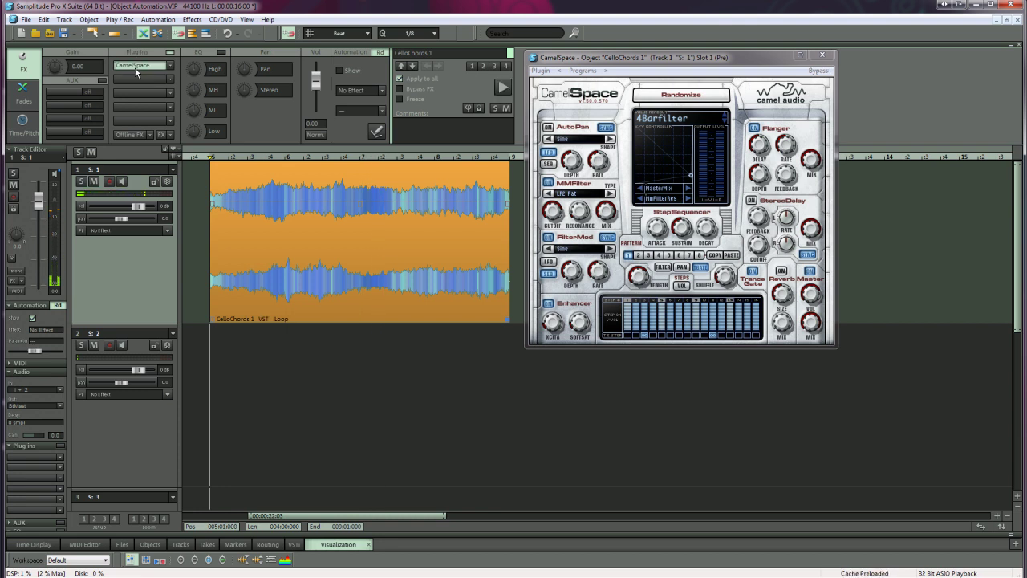
key(space)
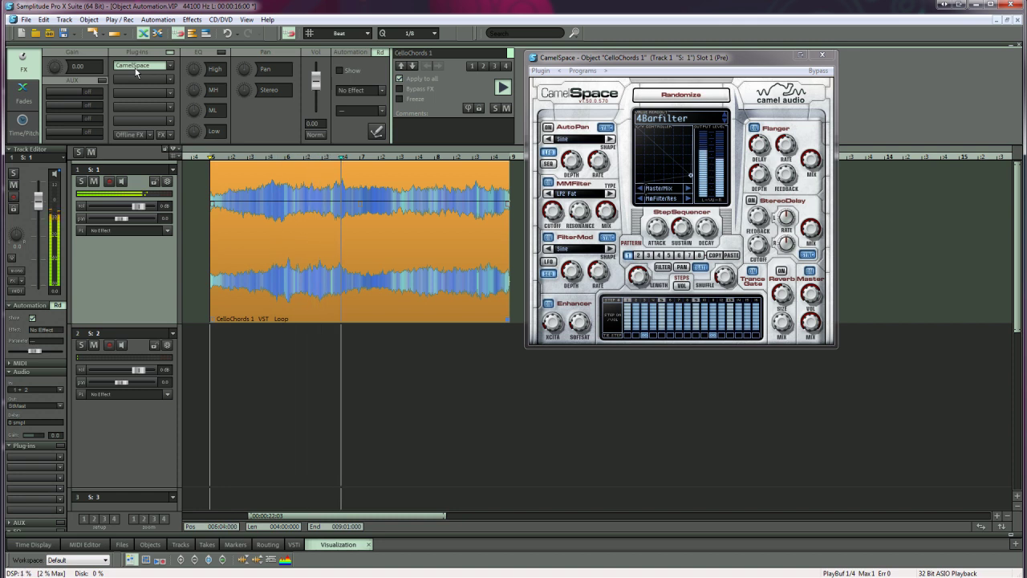
key(space)
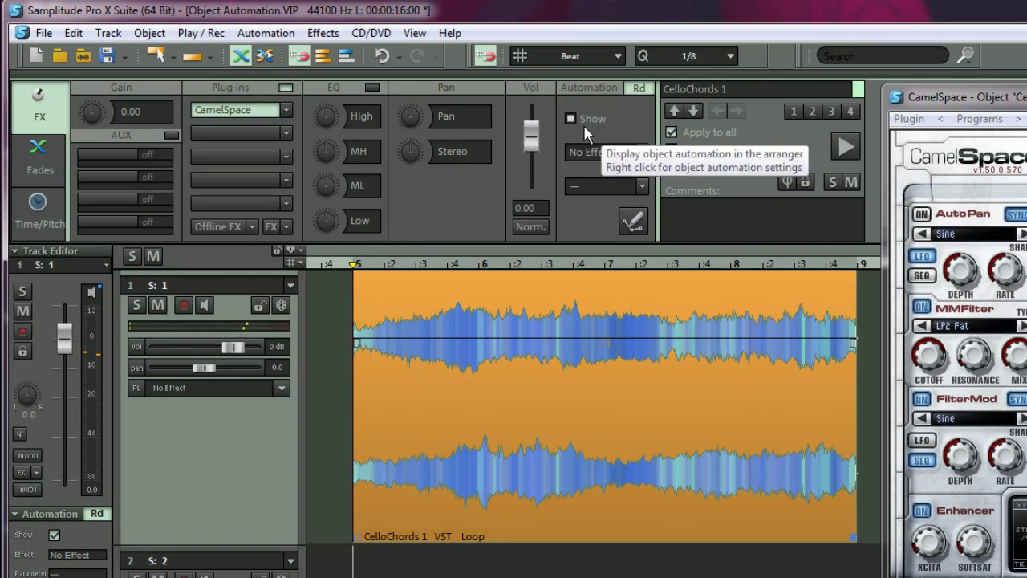
Tick the Object Editor's Automation Show box so object automation replaces track automation
click(571, 120)
click(570, 119)
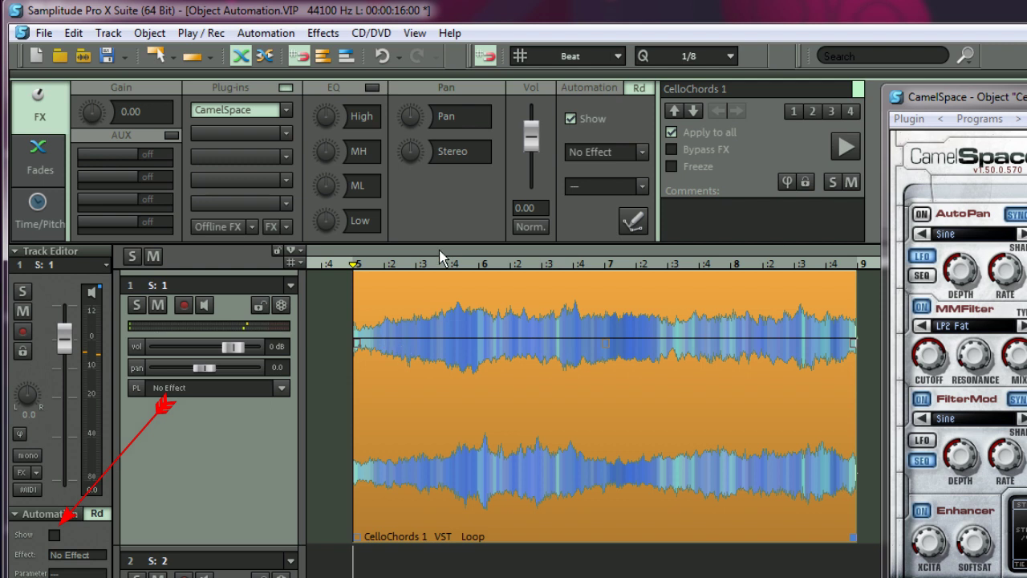
click(571, 119)
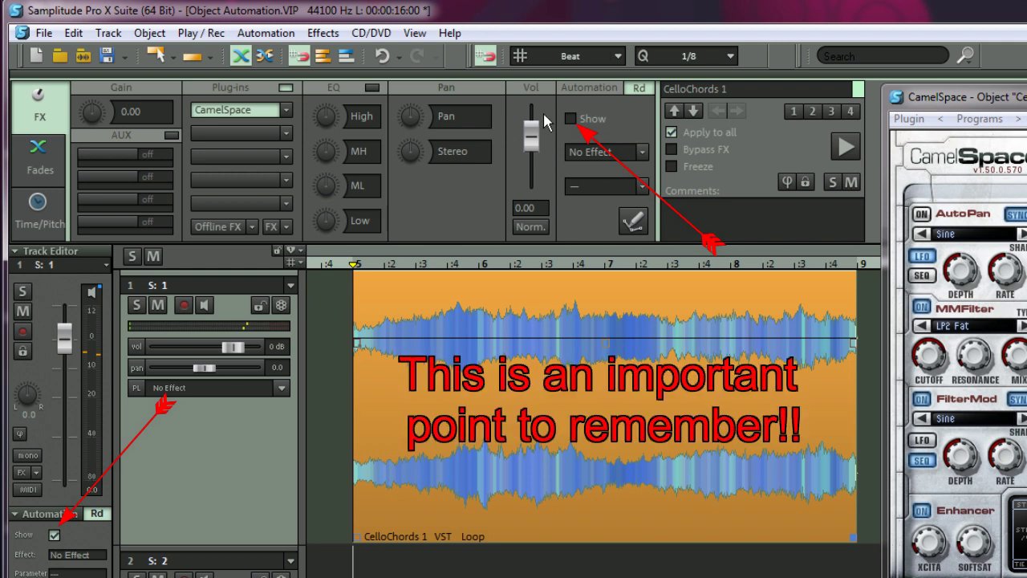
click(569, 118)
Enable object automation drawing and target CamelSpace's 1: TranceGateOn parameter
click(637, 230)
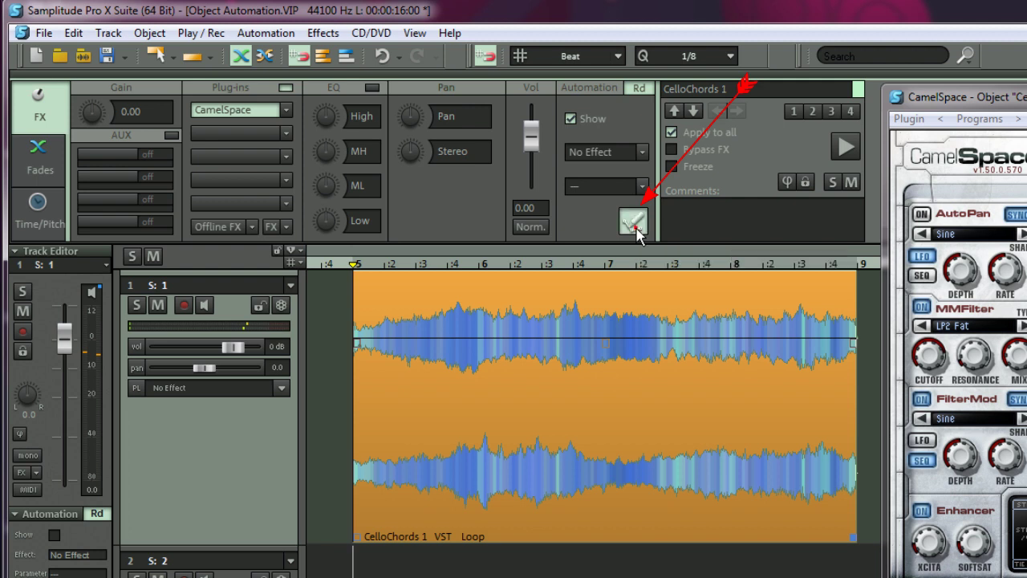
click(643, 153)
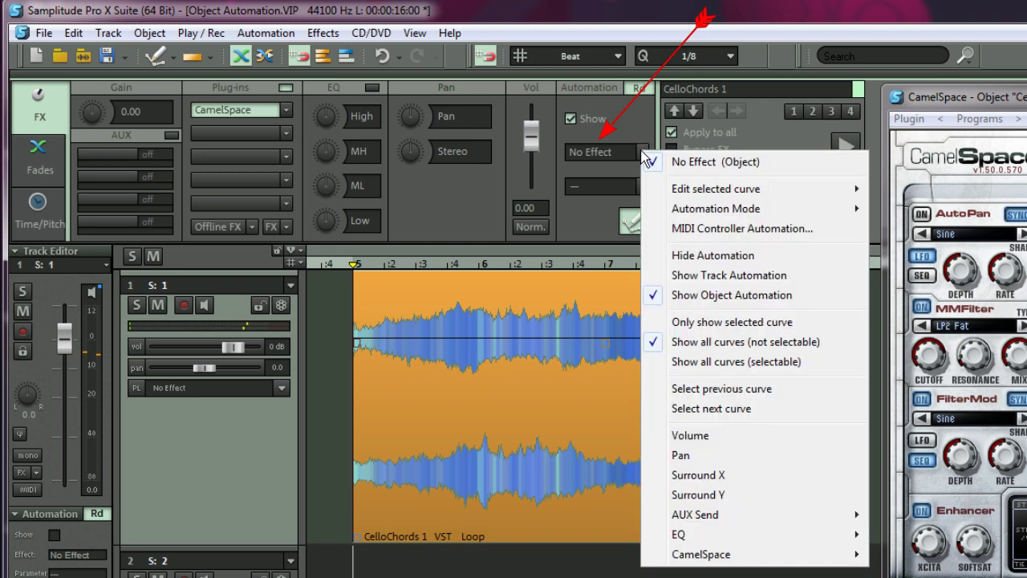
mouse_move(711, 555)
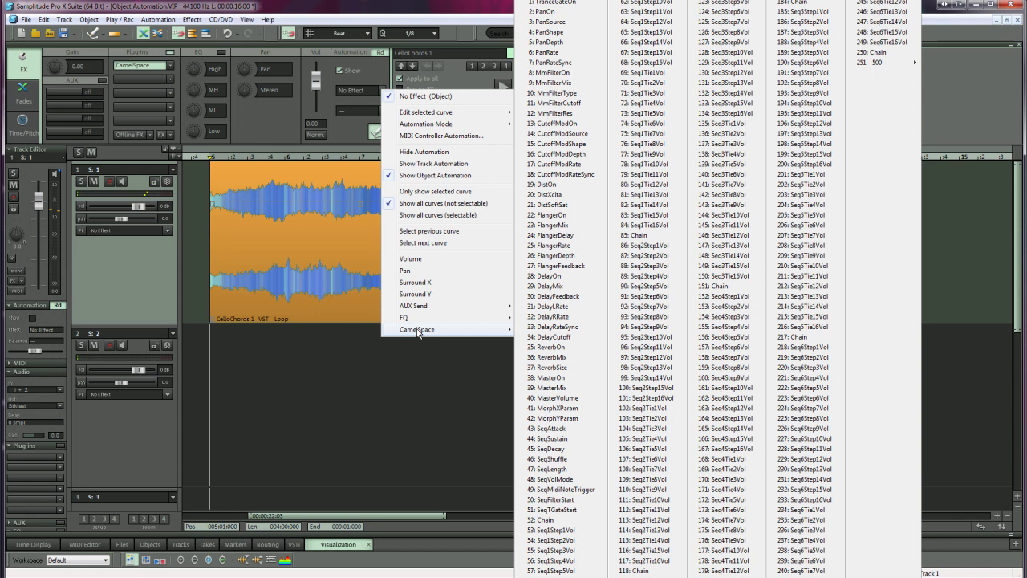
mouse_move(903, 63)
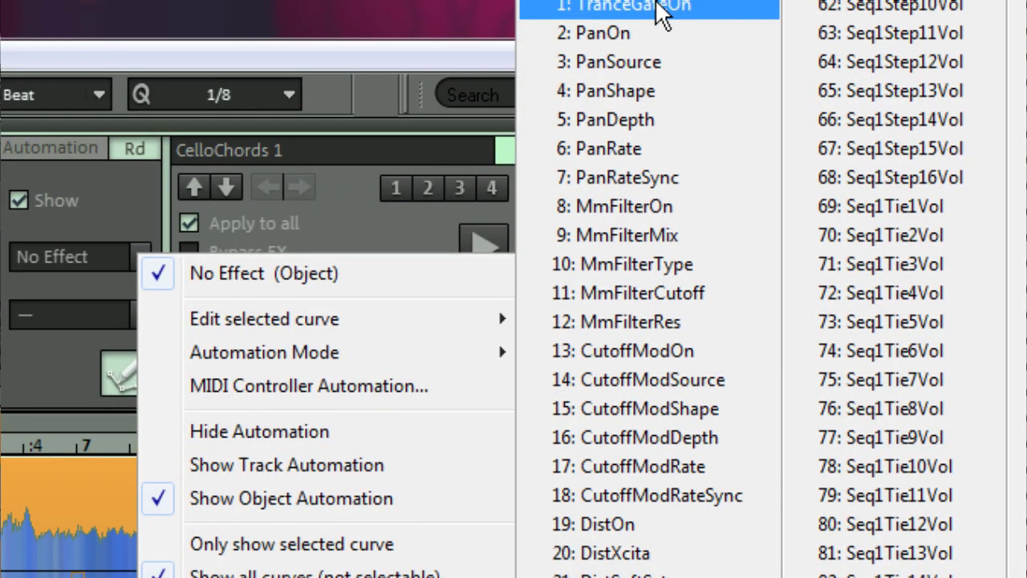
click(657, 8)
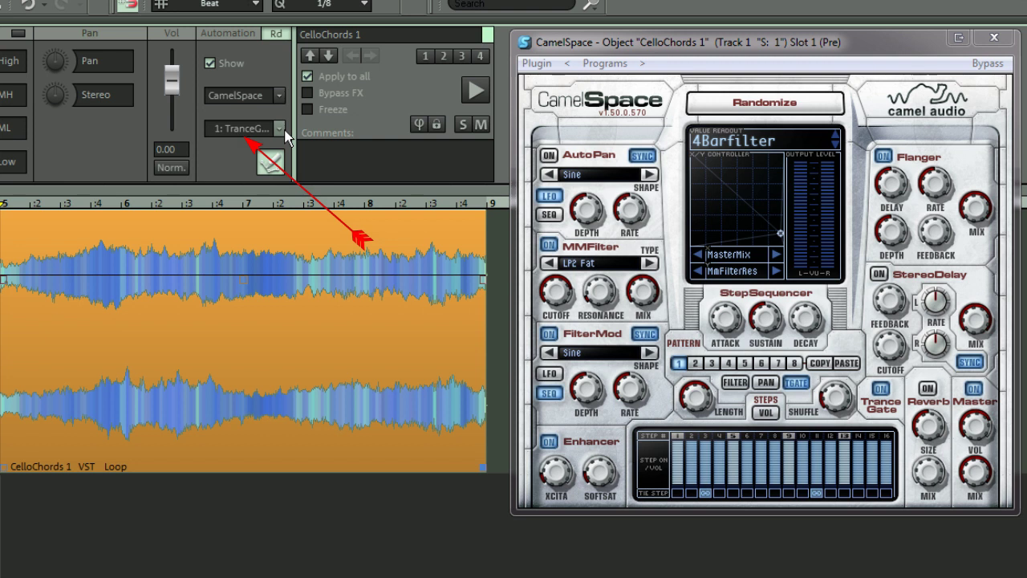
Turn on automation draw mode and set the first TranceGateOn point at the clip's left edge
click(270, 165)
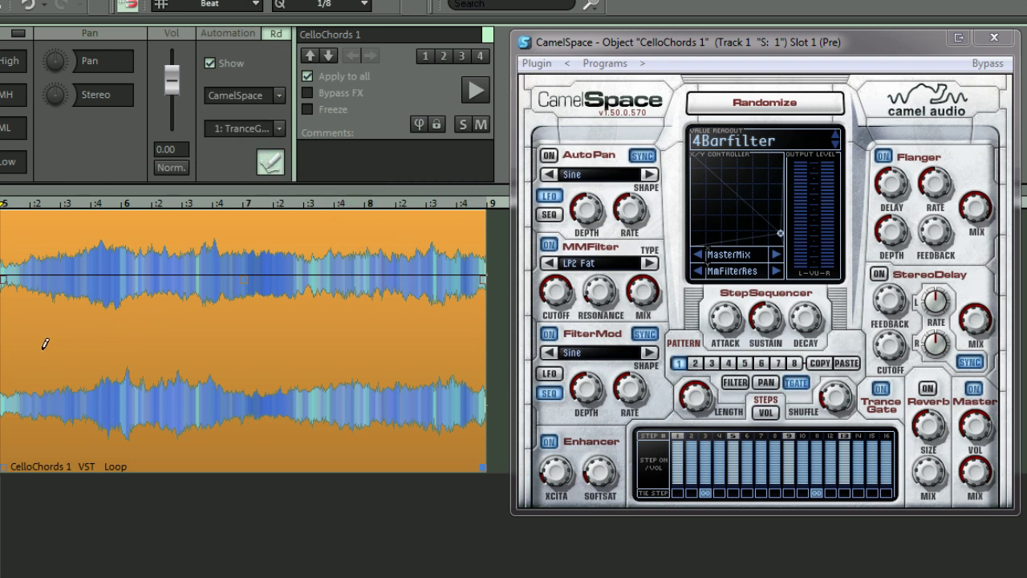
click(271, 166)
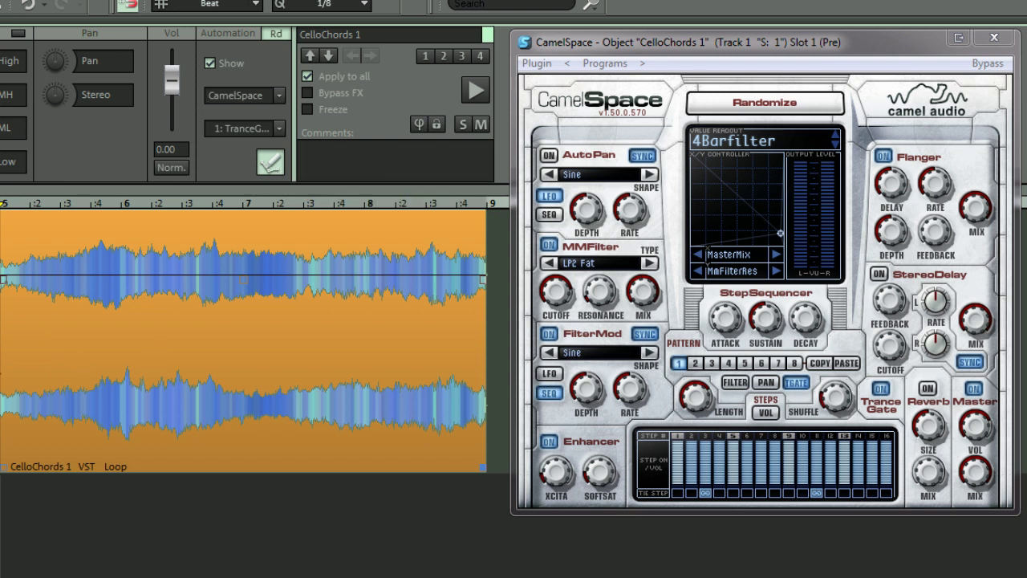
click(6, 369)
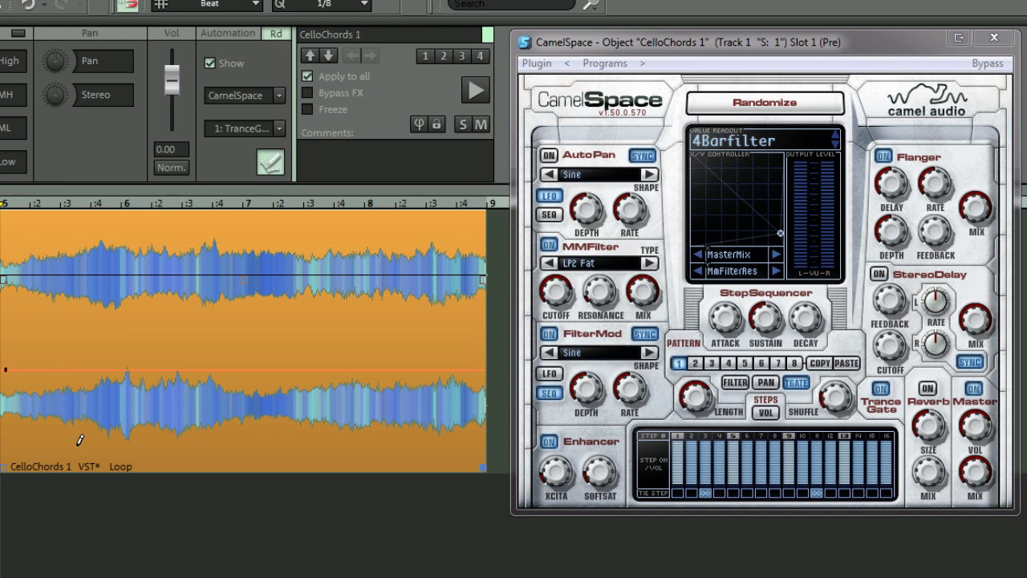
Set the Selected Object (top) colour to black in System Options > Design > Colors
key(y)
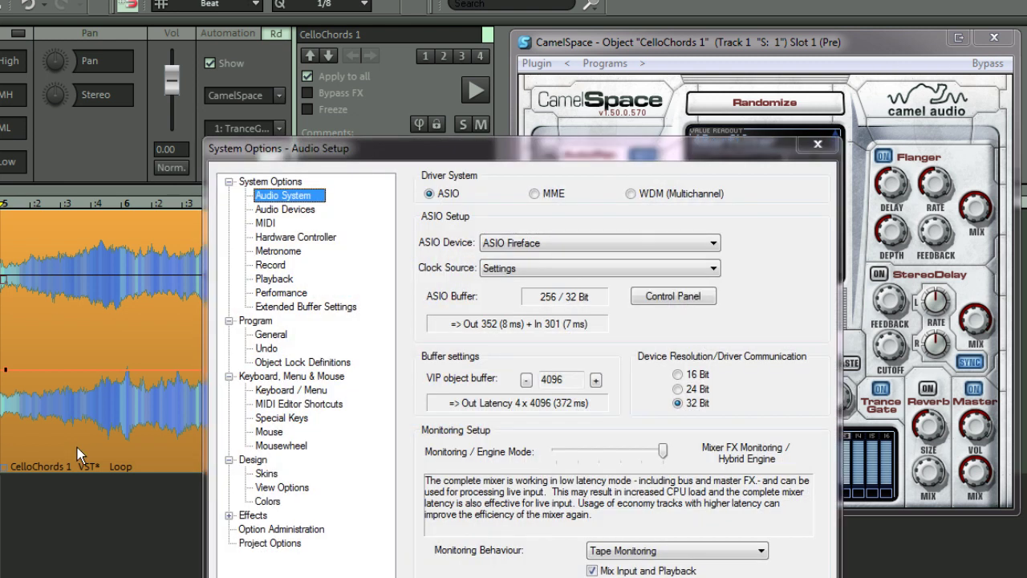
click(273, 501)
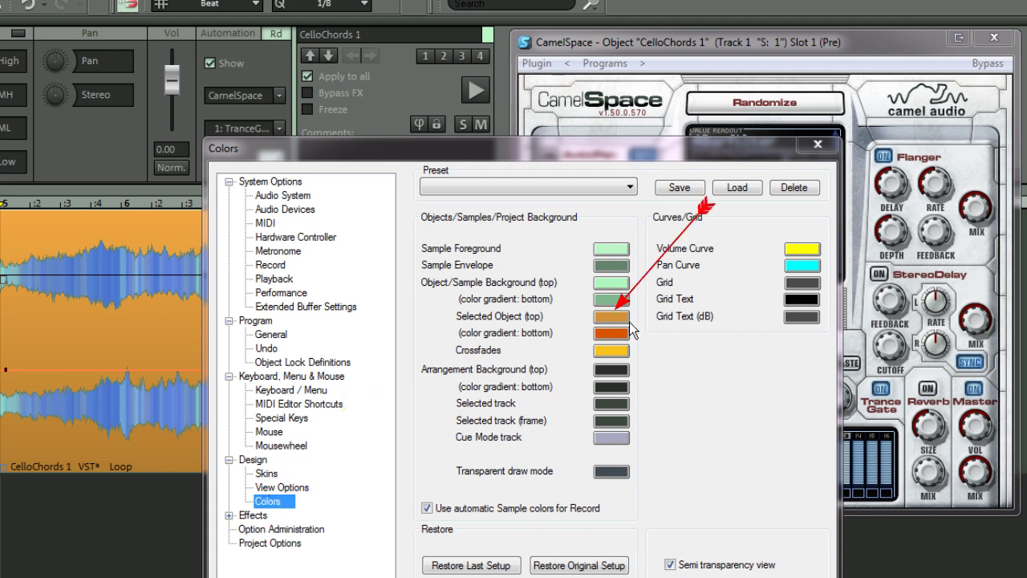
click(616, 319)
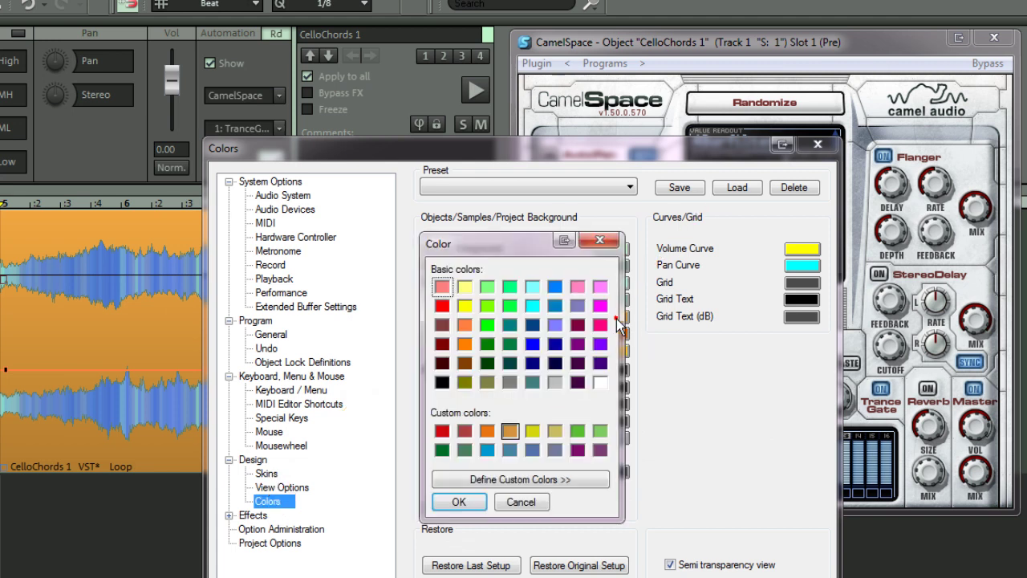
click(442, 383)
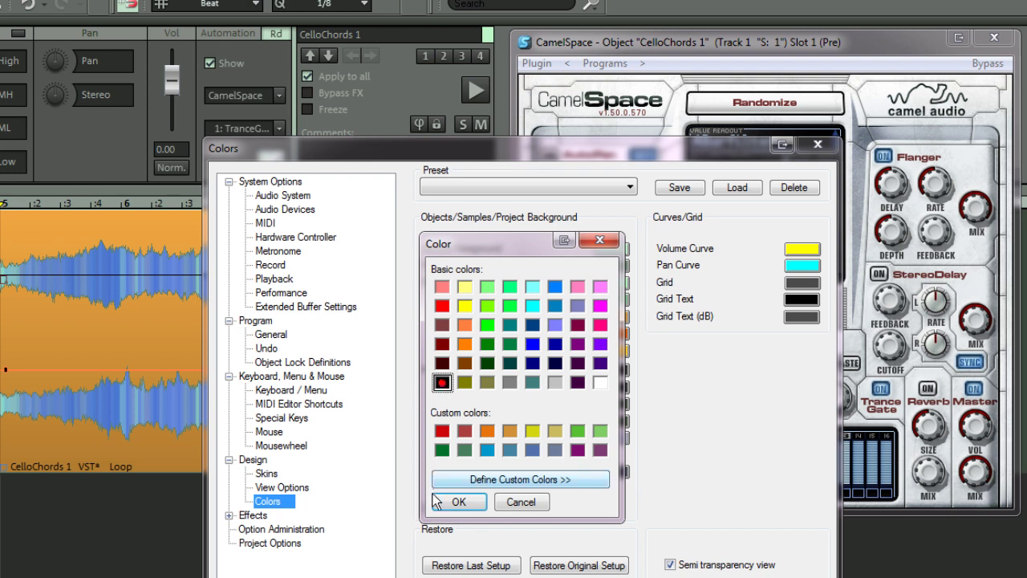
click(438, 502)
click(439, 503)
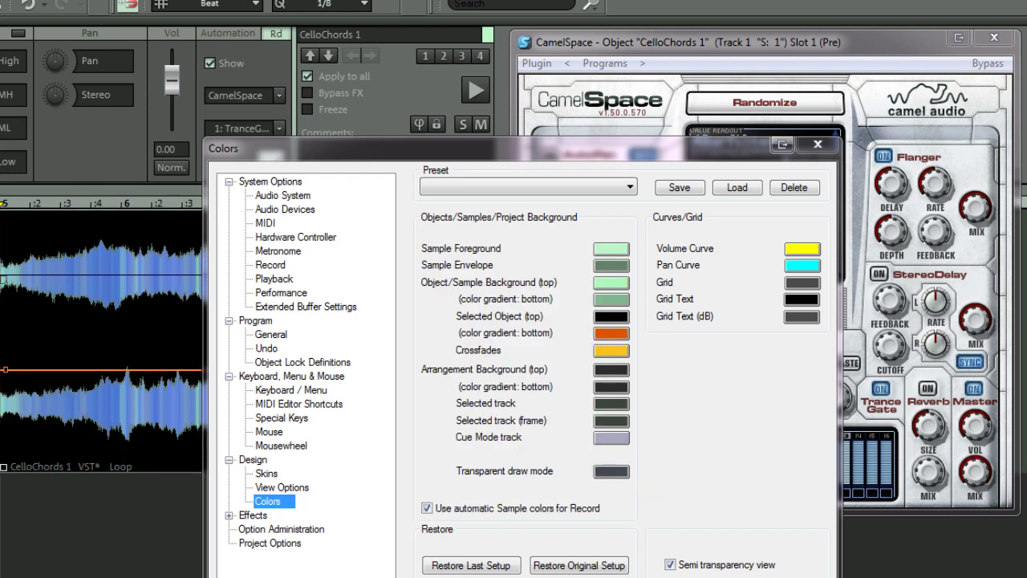
key(Return)
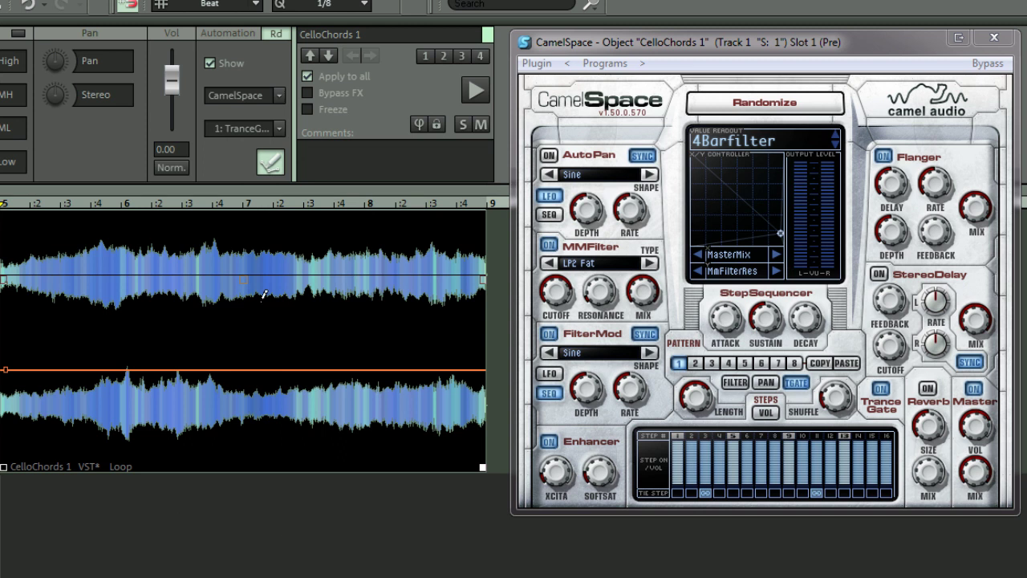
Add a TranceGateOn peak near bar 7 and a bottom point near bar 8, then play it
click(243, 215)
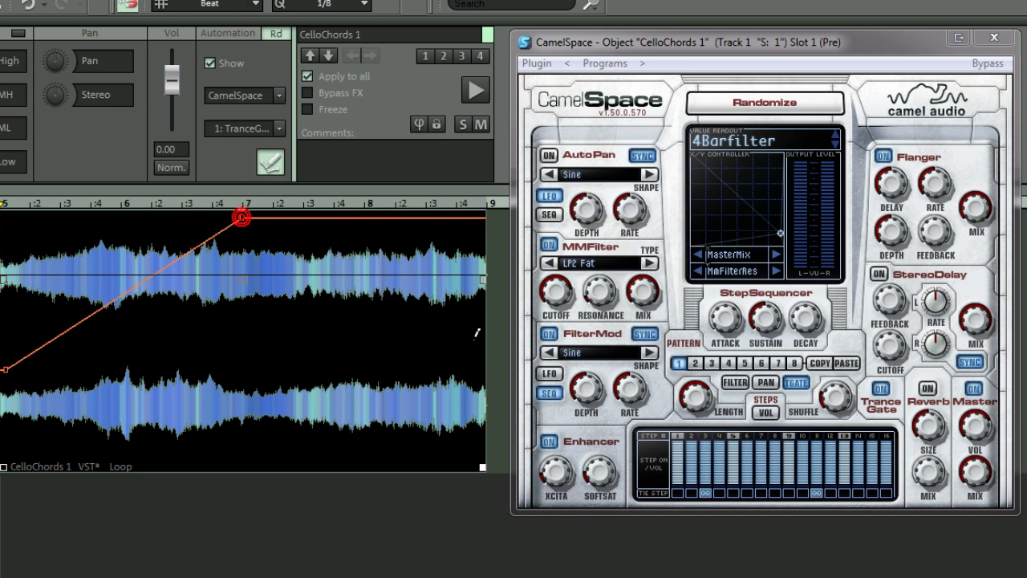
click(404, 456)
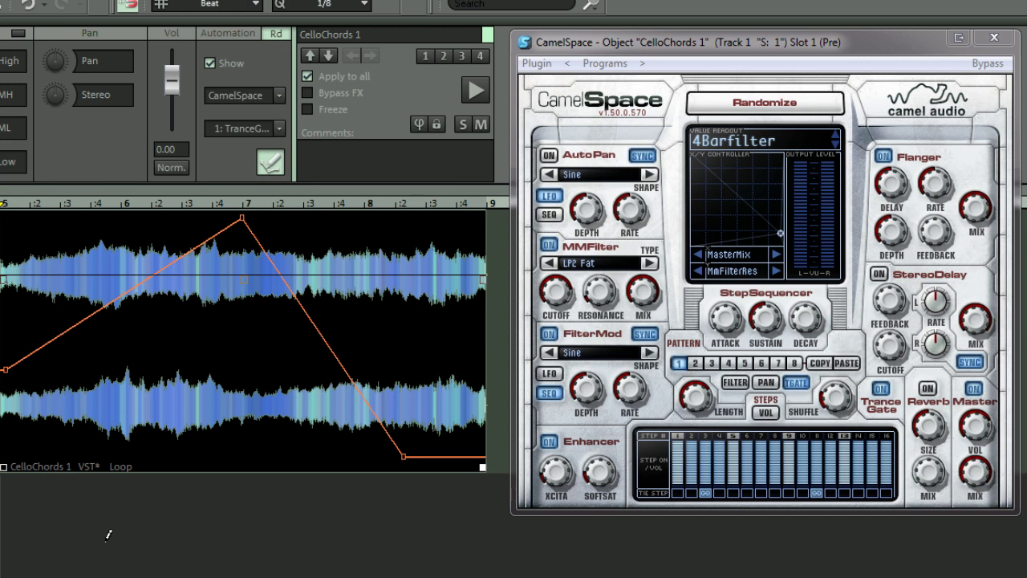
key(space)
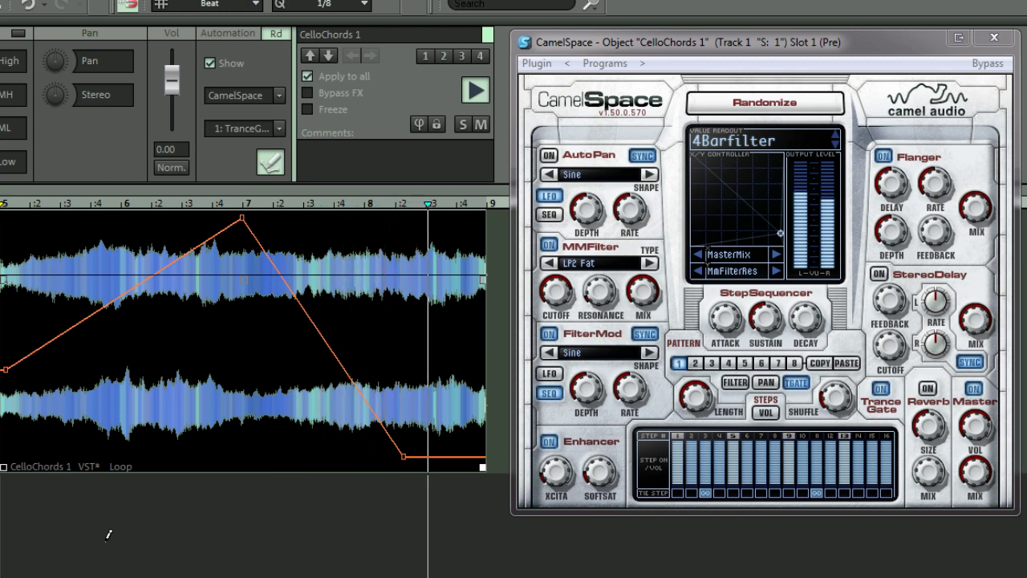
key(space)
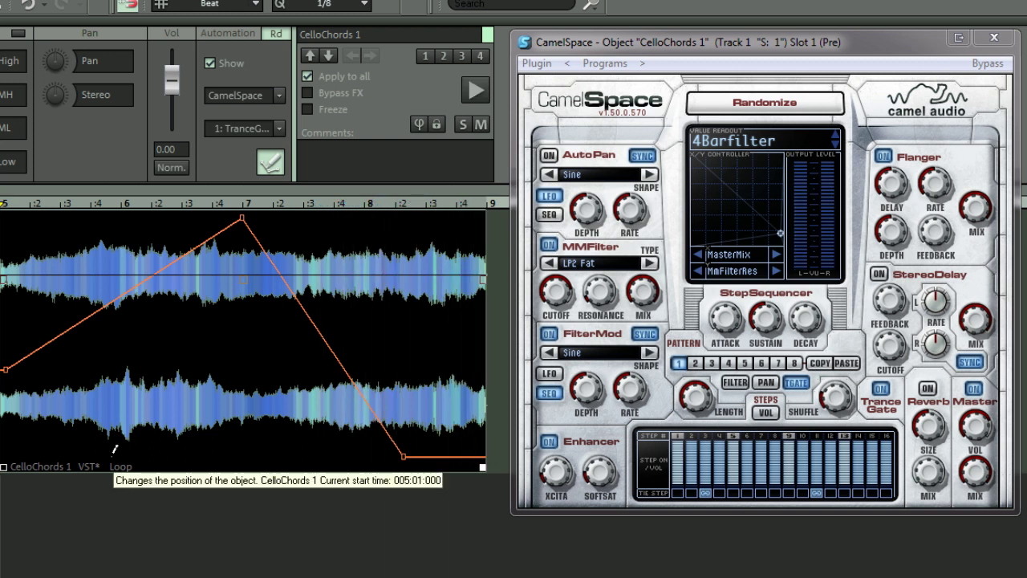
Delete the TranceGateOn curve via Edit selected curve > Delete
click(279, 129)
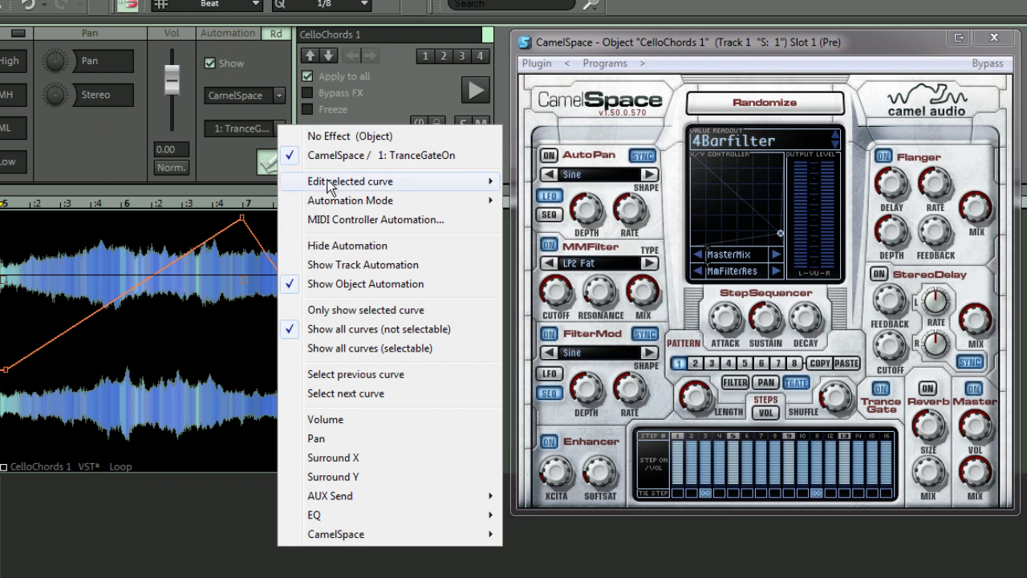
mouse_move(332, 183)
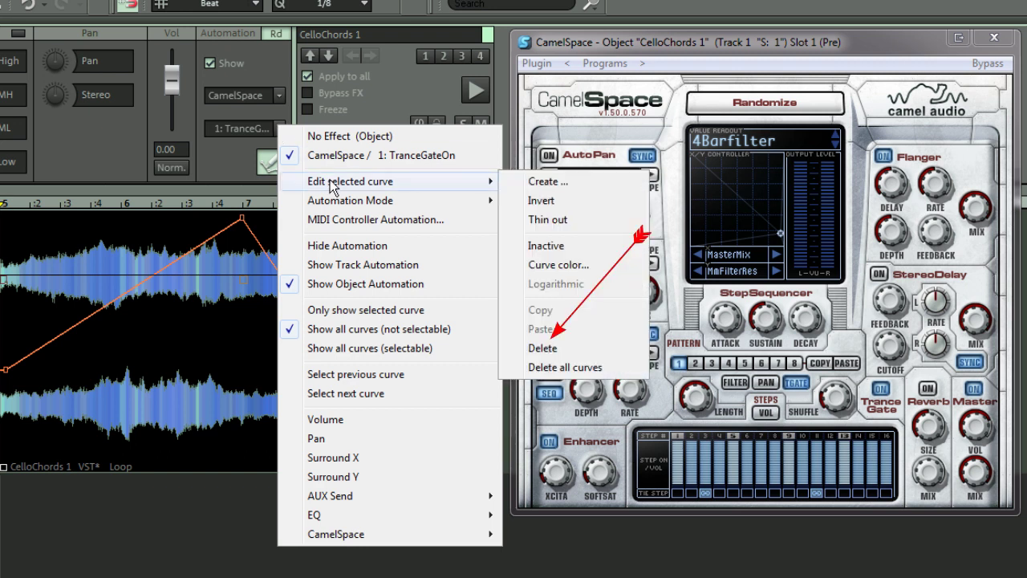
click(539, 347)
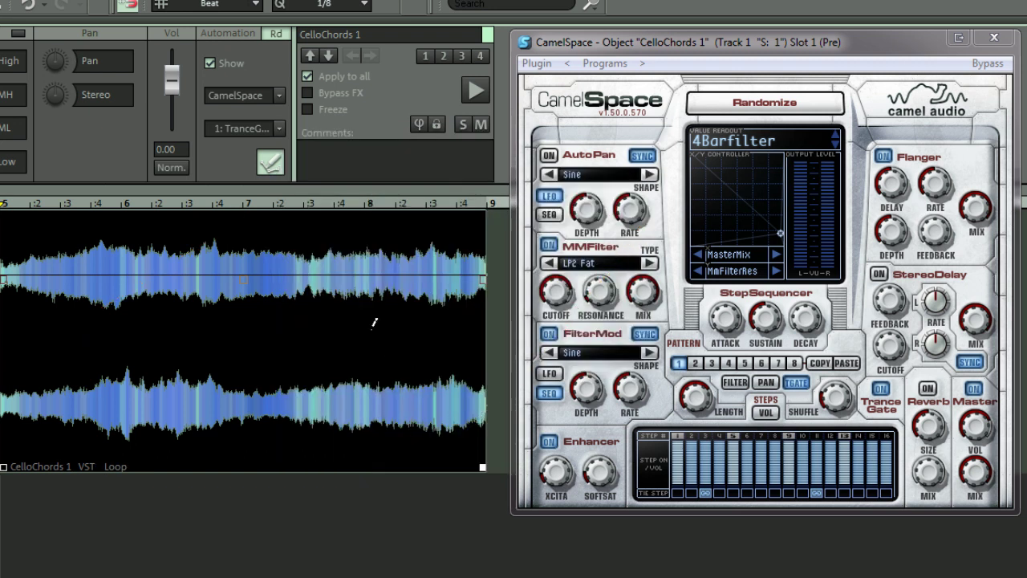
Choose CamelSpace's MmFilterMix as the object automation curve
click(280, 129)
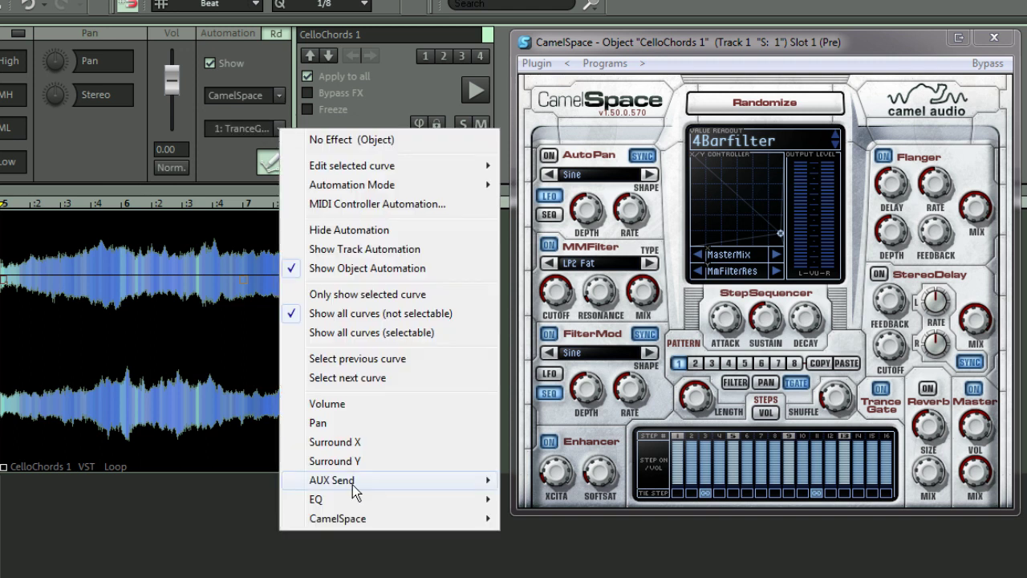
mouse_move(361, 530)
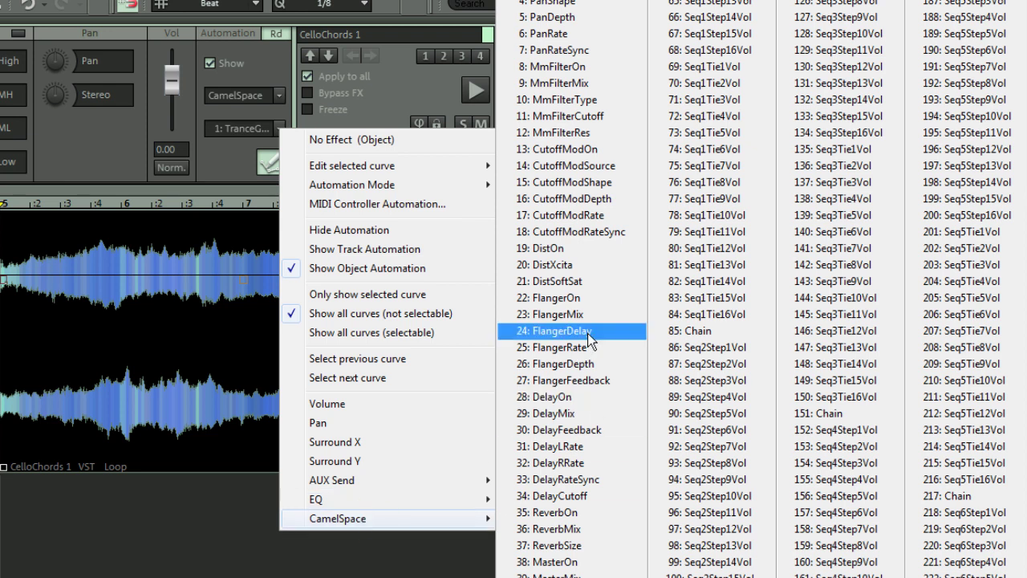
click(565, 84)
Draw MmFilterMix from the clip's left edge up to a peak near bar 7 and back down, then play it
click(15, 441)
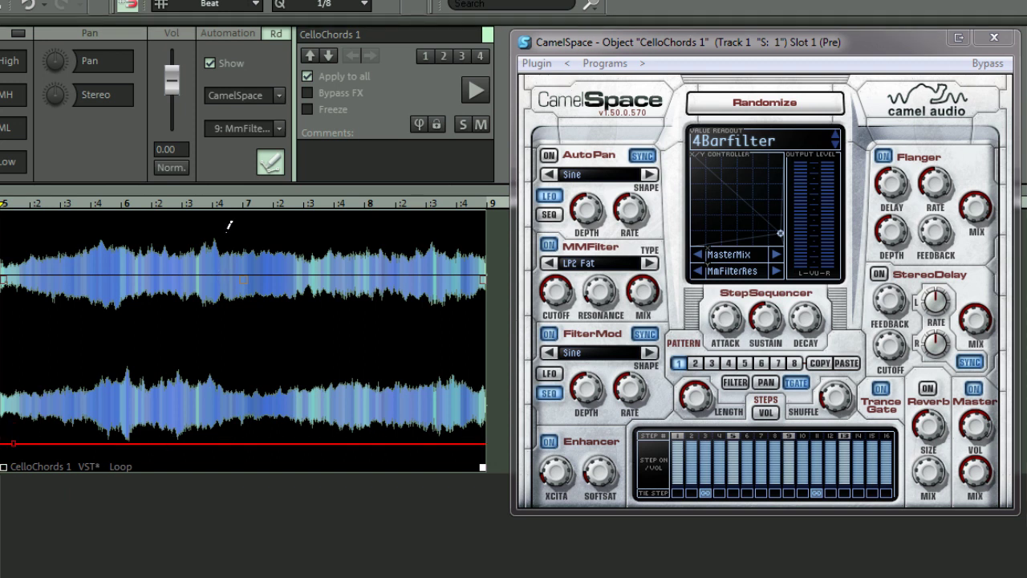
click(227, 231)
click(392, 456)
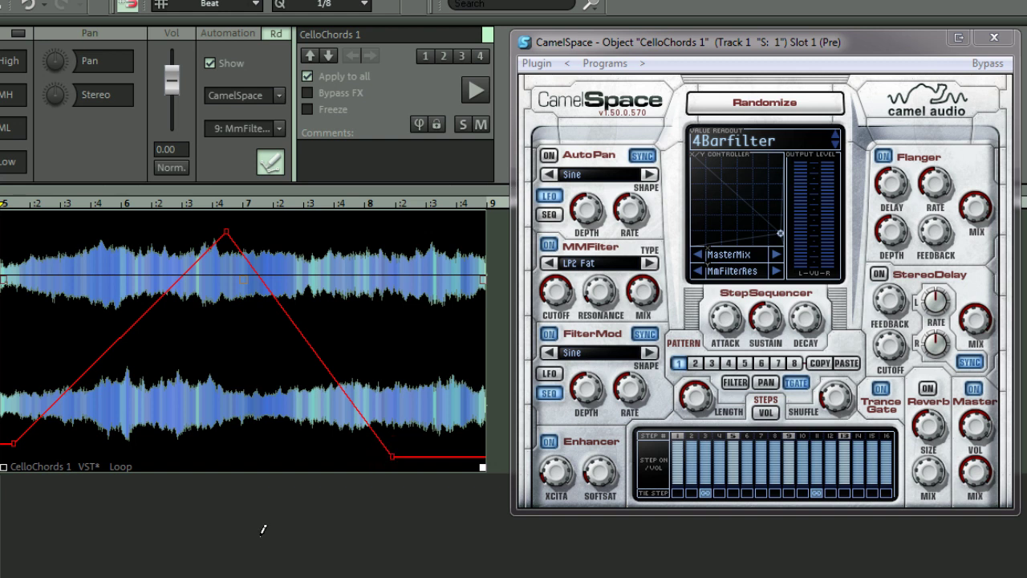
key(space)
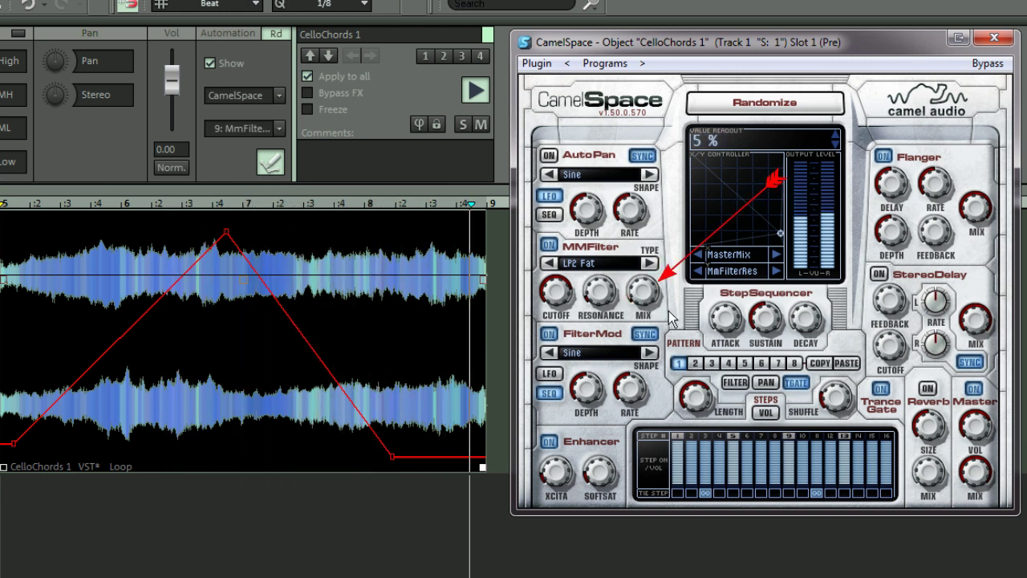
click(373, 219)
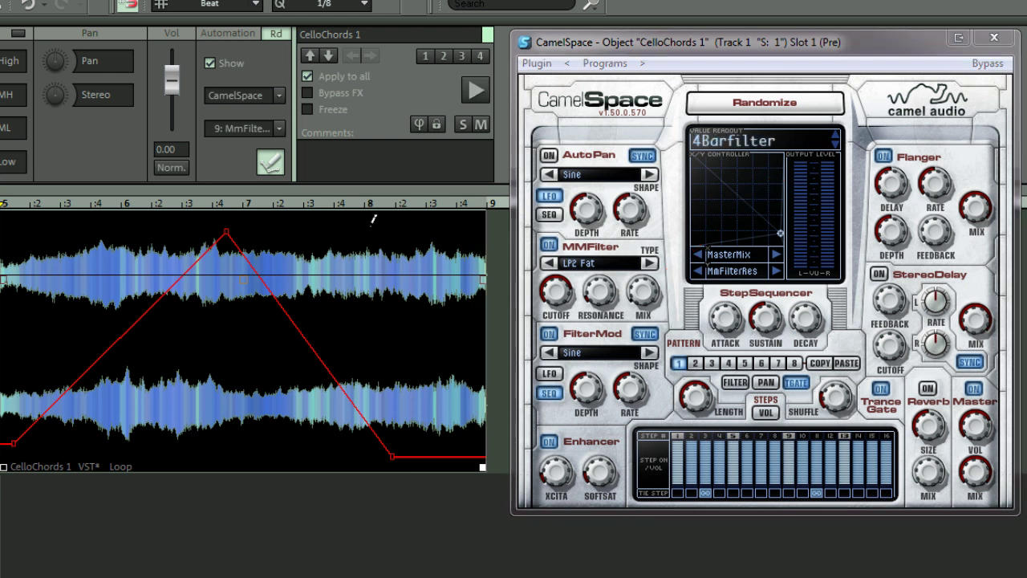
Choose CamelSpace's 21: DistSoftSat as a new object automation curve
click(278, 128)
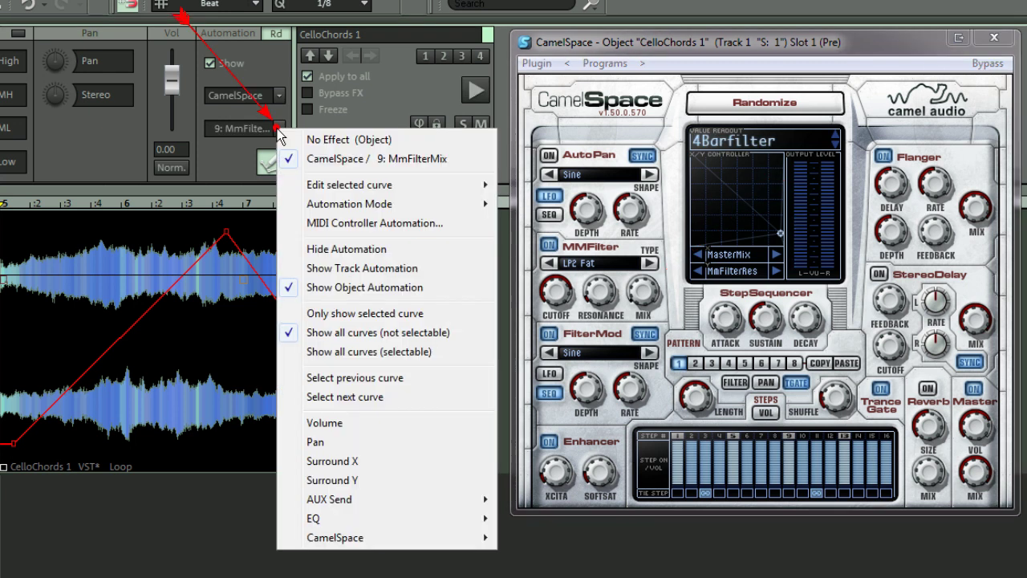
mouse_move(329, 538)
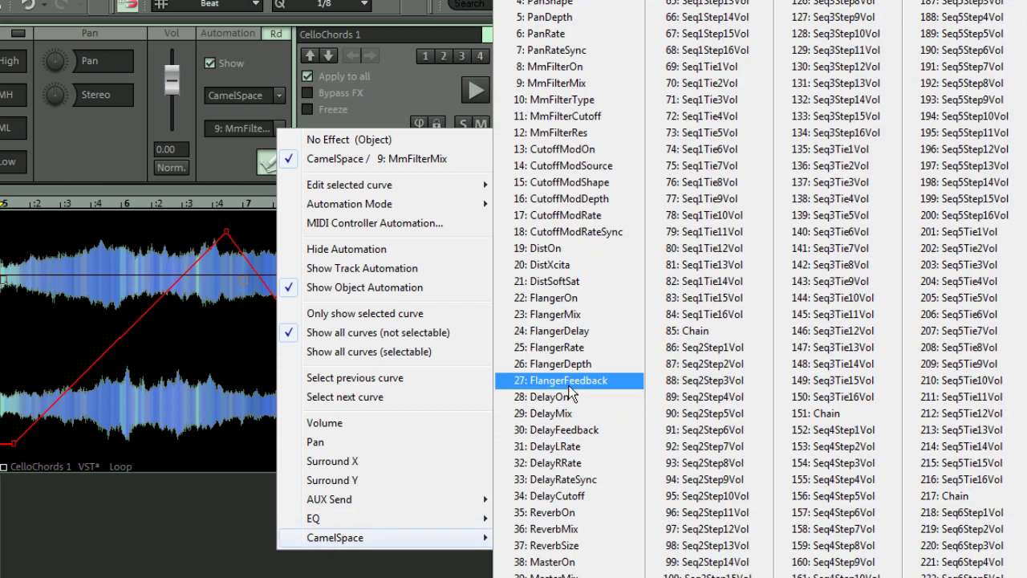
click(571, 289)
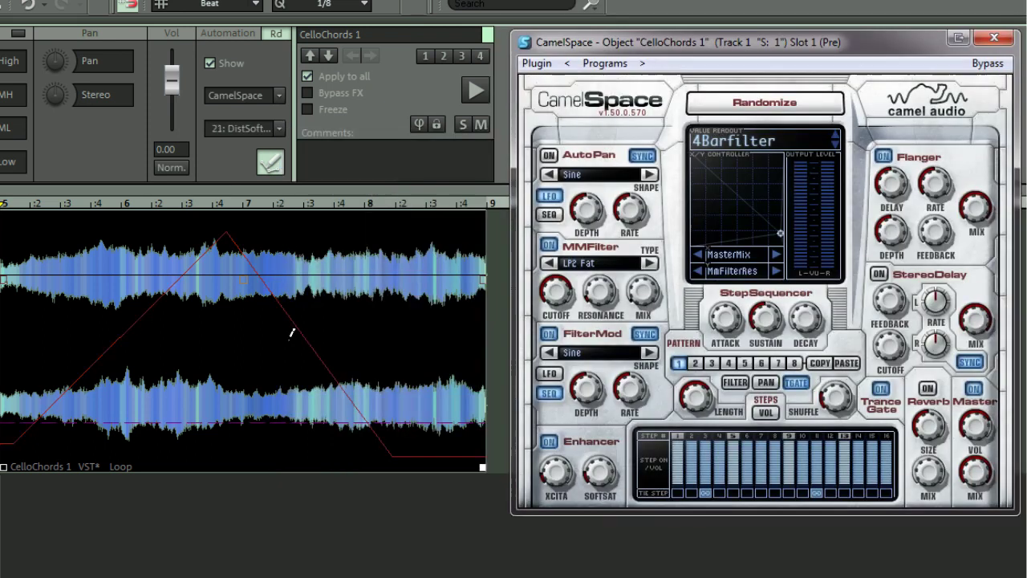
Draw DistSoftSat nodes rising, dipping, then high near the clip end, and play both curves
click(37, 452)
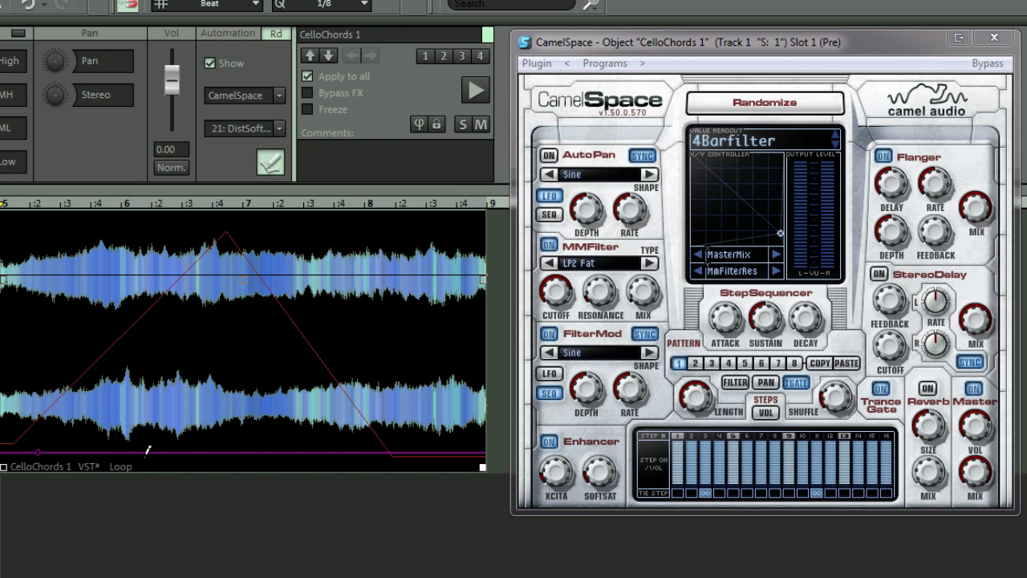
click(184, 314)
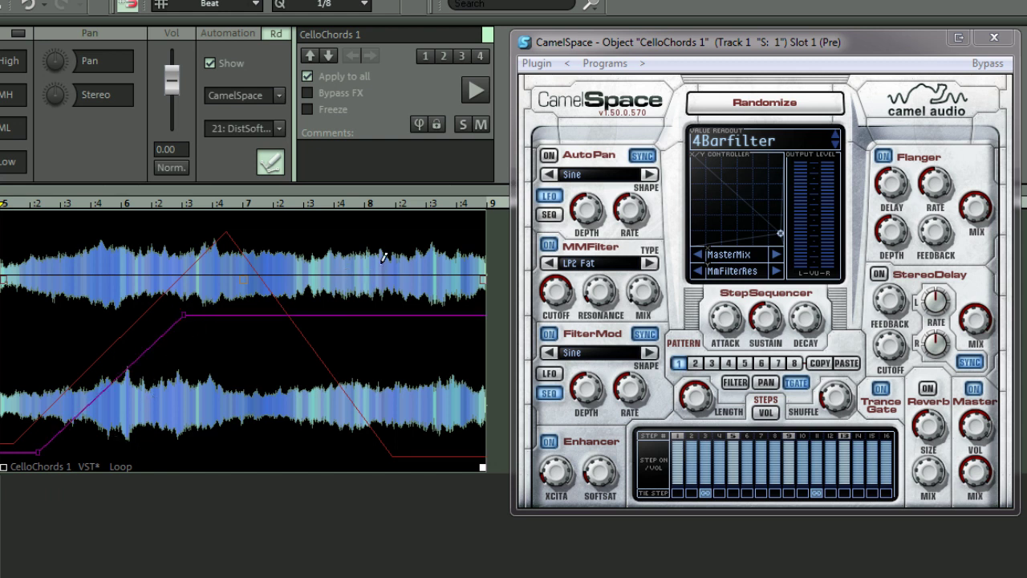
click(287, 425)
click(419, 242)
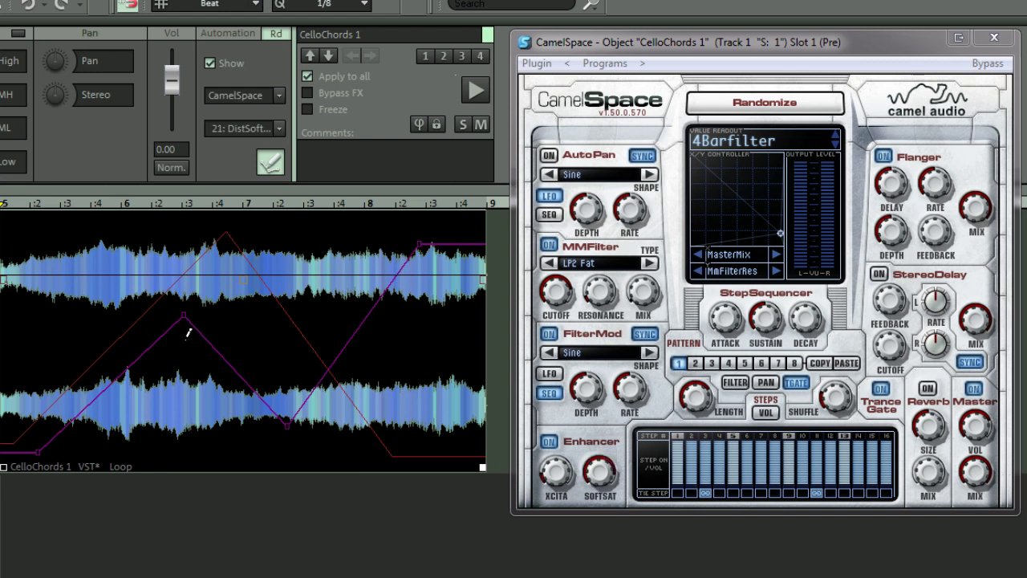
key(space)
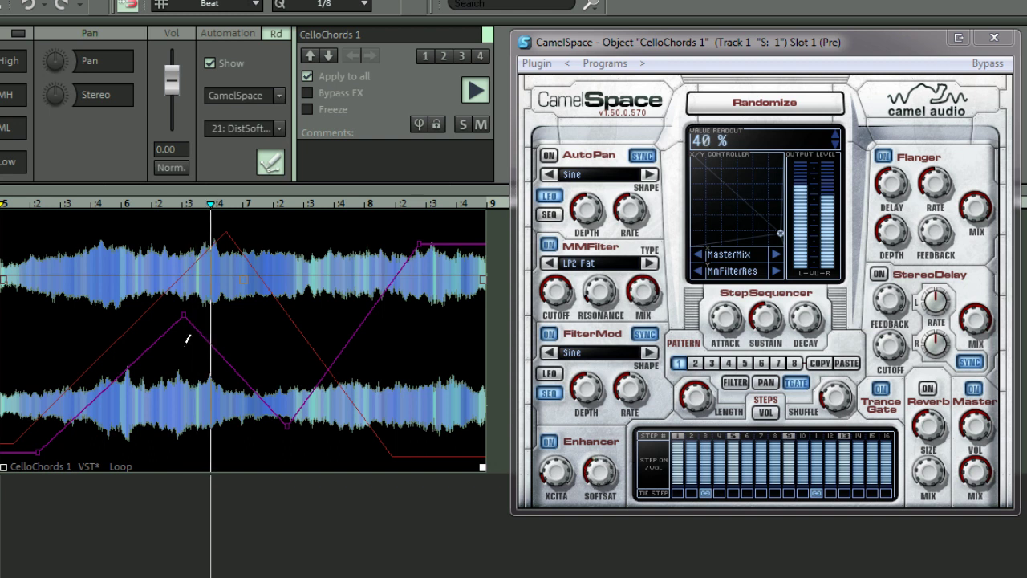
click(594, 499)
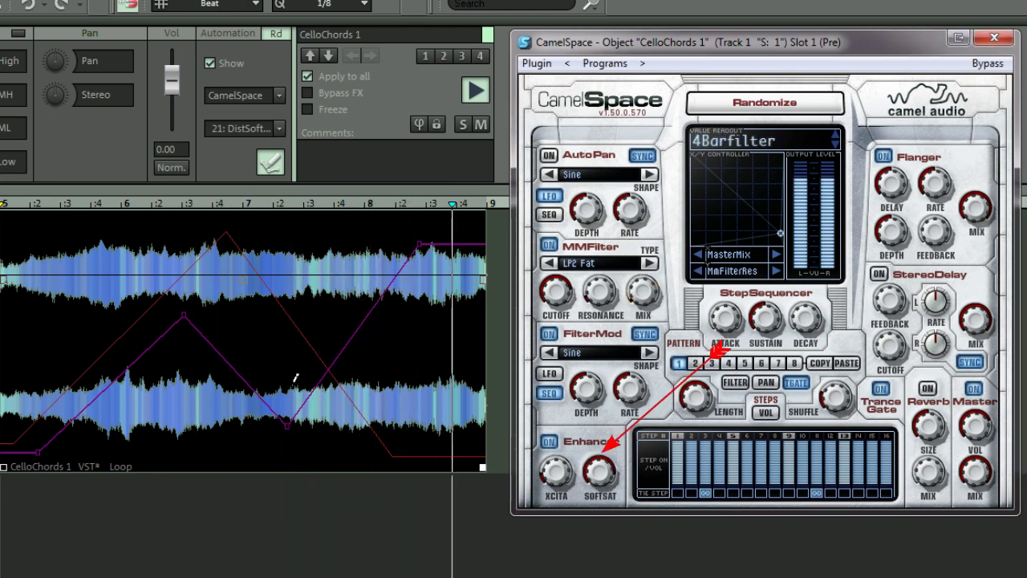
click(242, 367)
Add two nodes to the 9: MmFilterMix curve, one on its rising slope and one on its falling slope
click(217, 154)
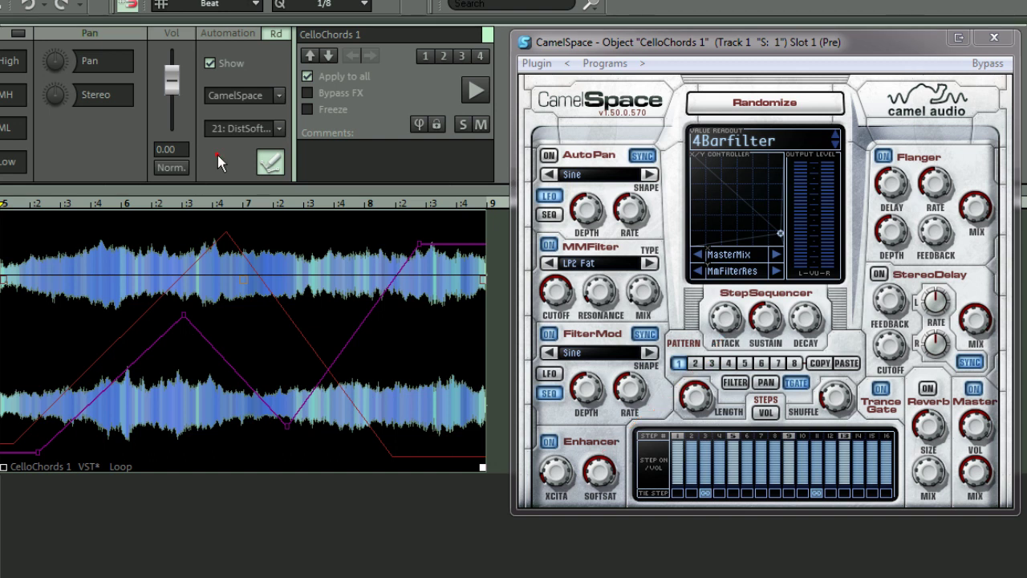
click(280, 128)
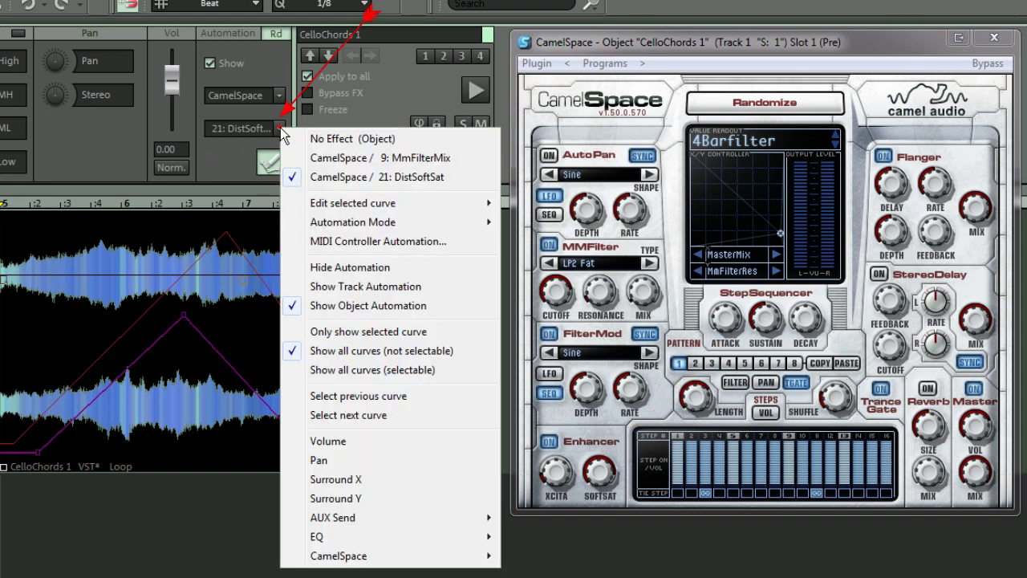
click(408, 159)
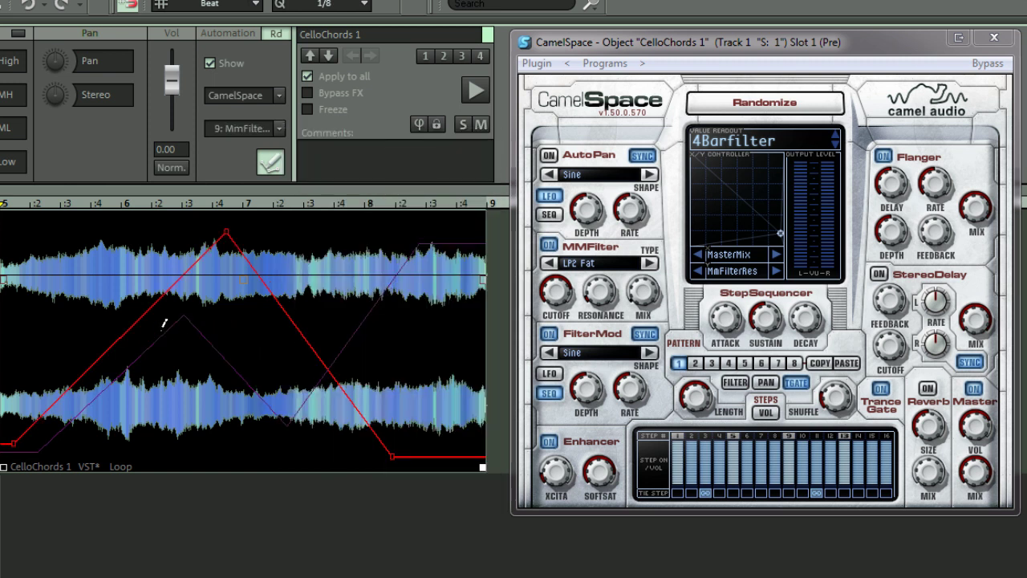
click(86, 285)
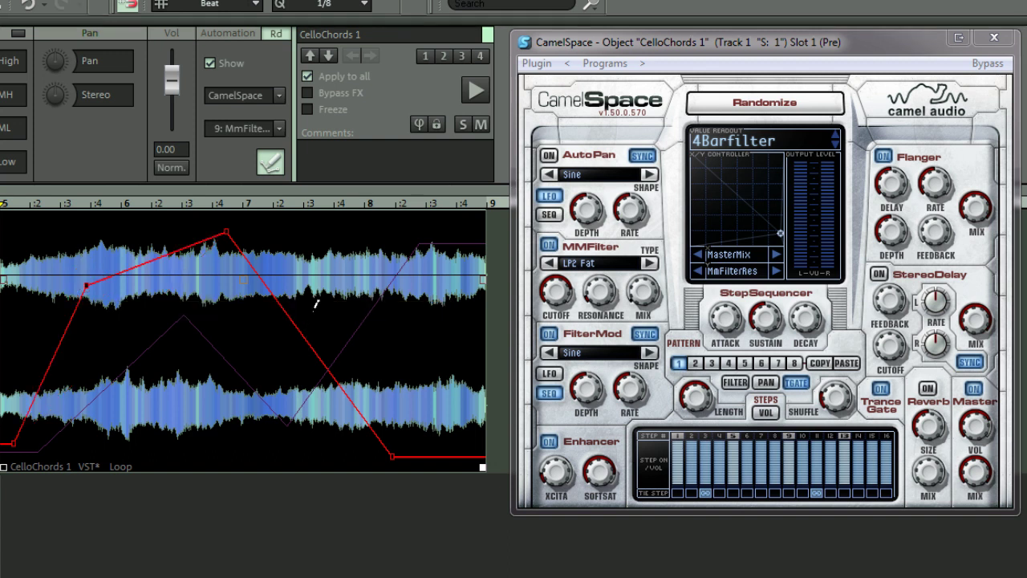
click(263, 358)
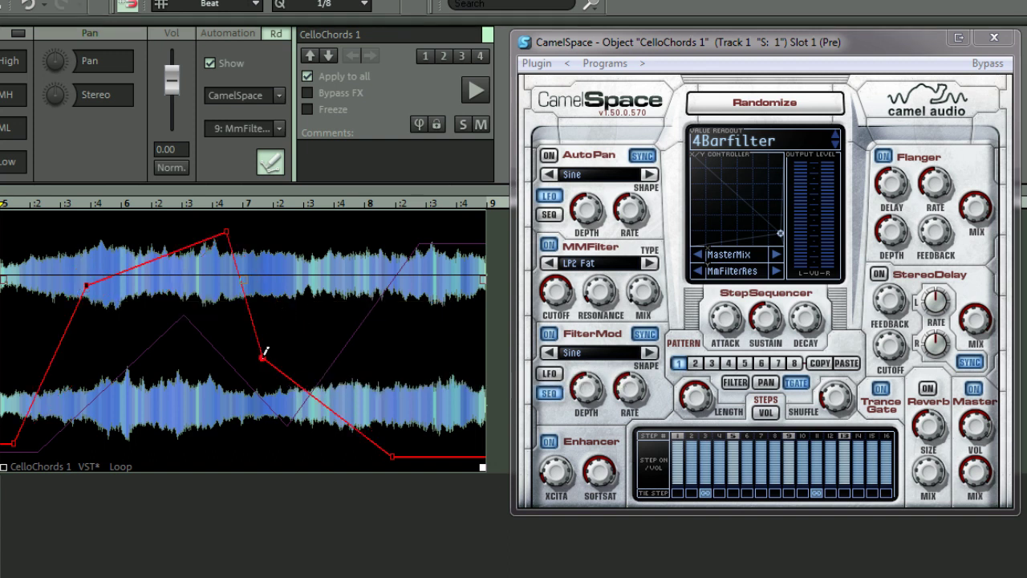
Add two nodes to the left part of the 21: DistSoftSat curve, then play the clip
click(280, 129)
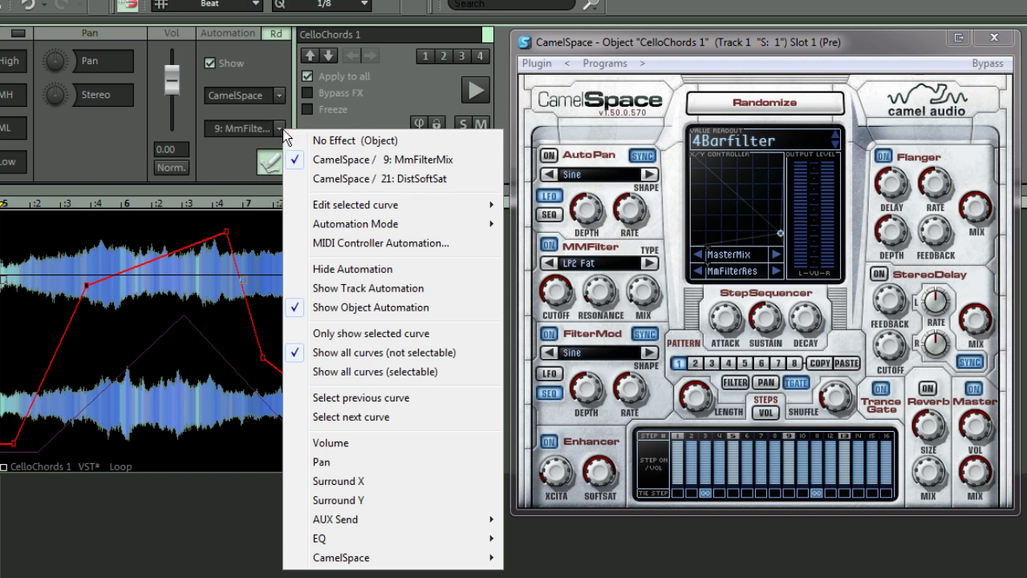
click(331, 179)
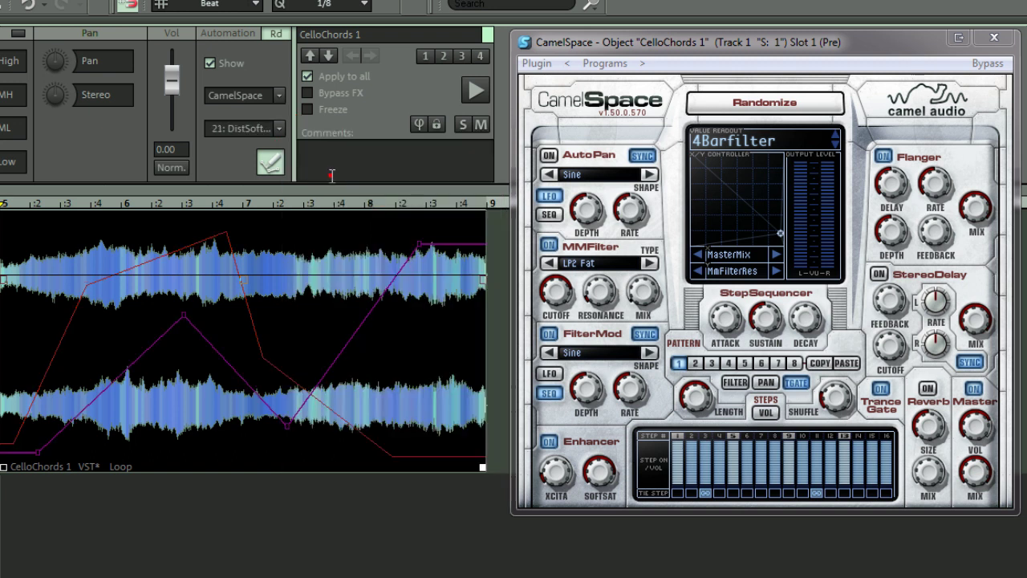
click(102, 347)
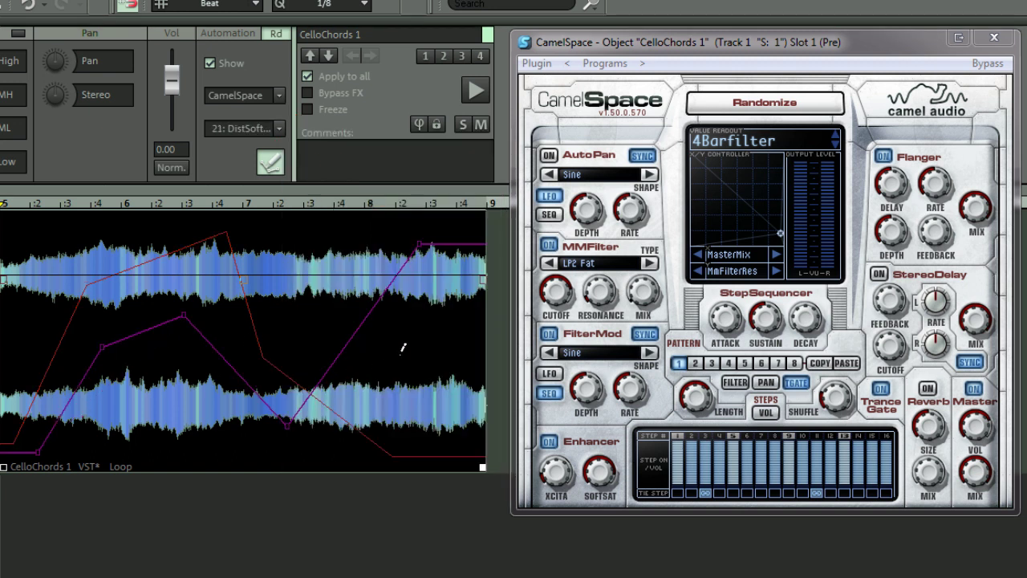
click(399, 361)
key(space)
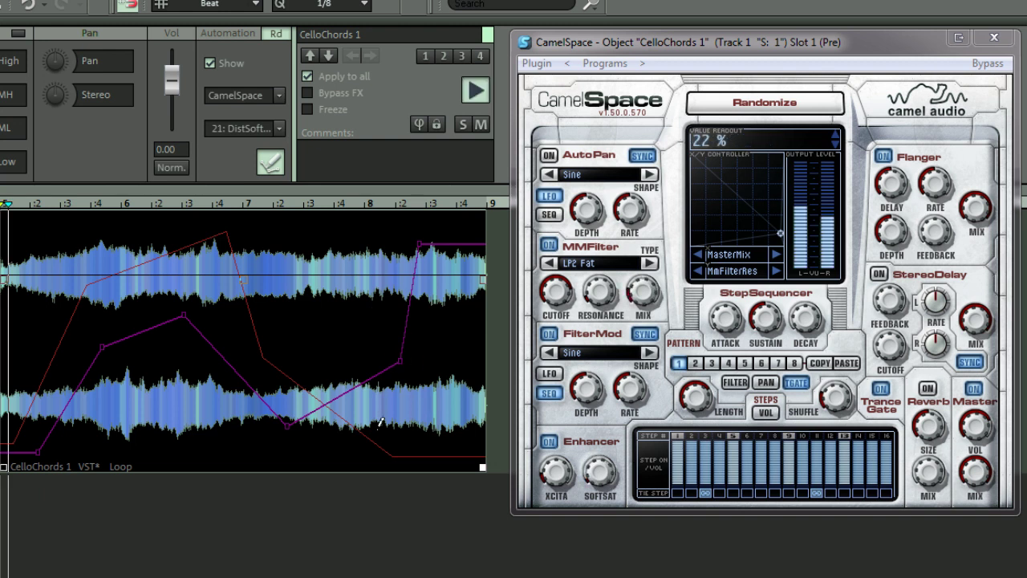